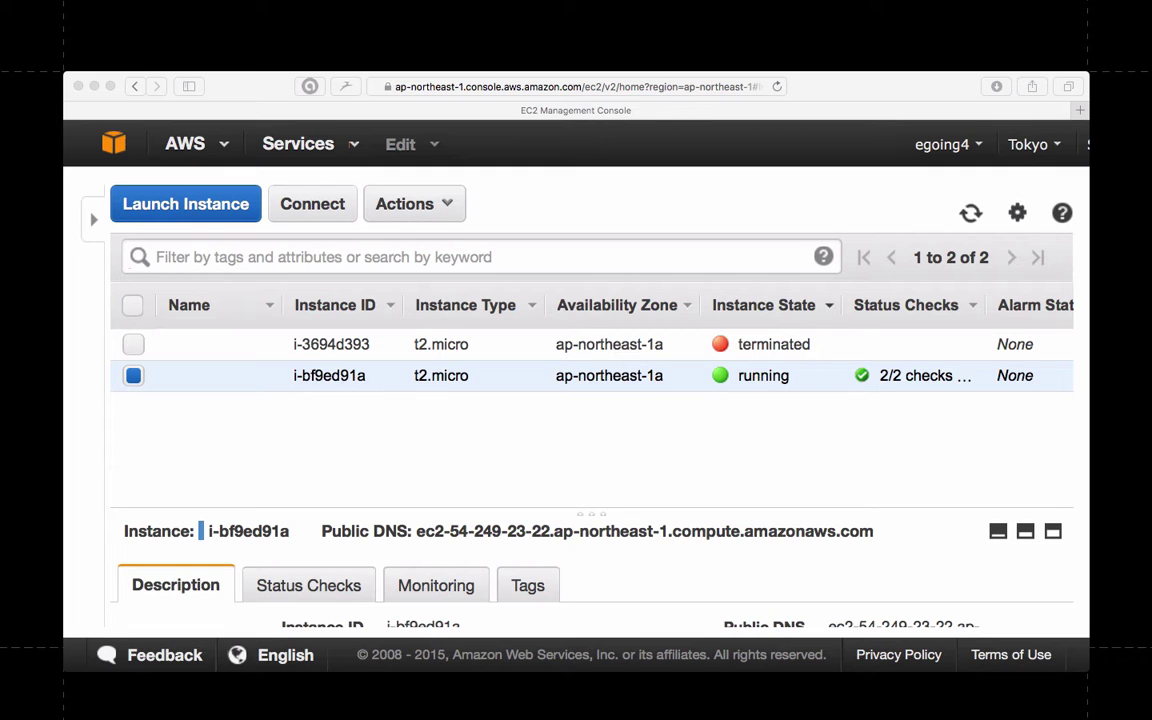
Switch to the remote web server desktop, open Server Manager and start the Add Roles and Features Wizard
drag(930, 712, 677, 71)
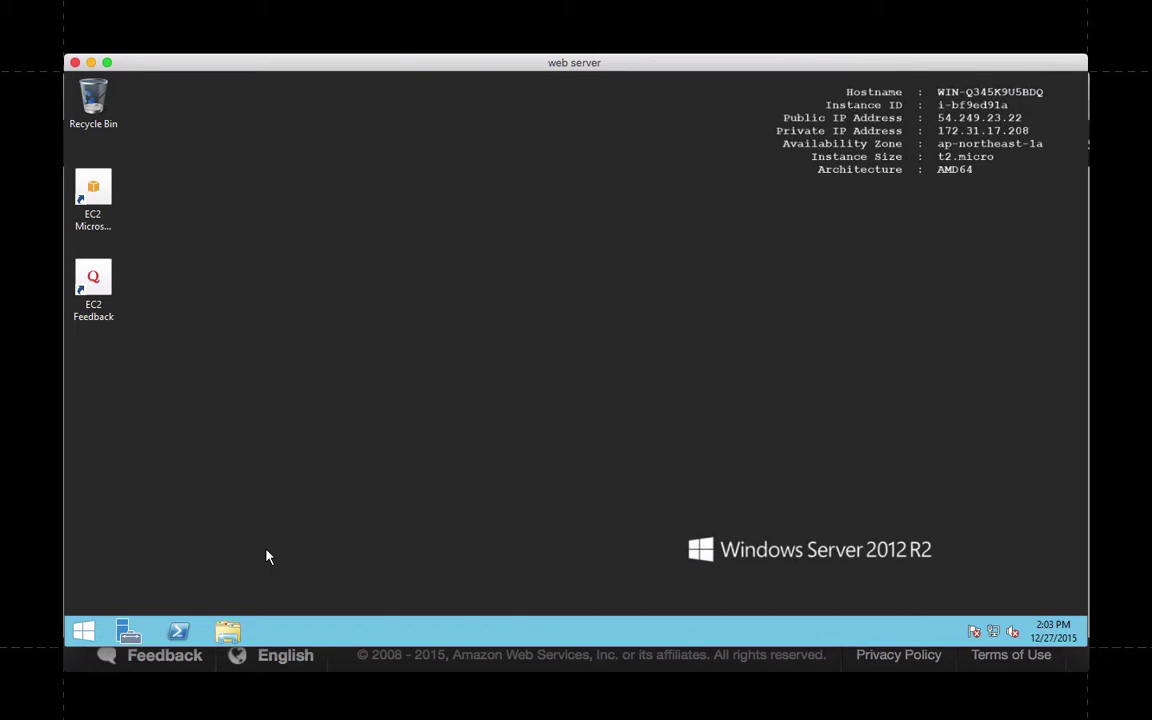
click(131, 634)
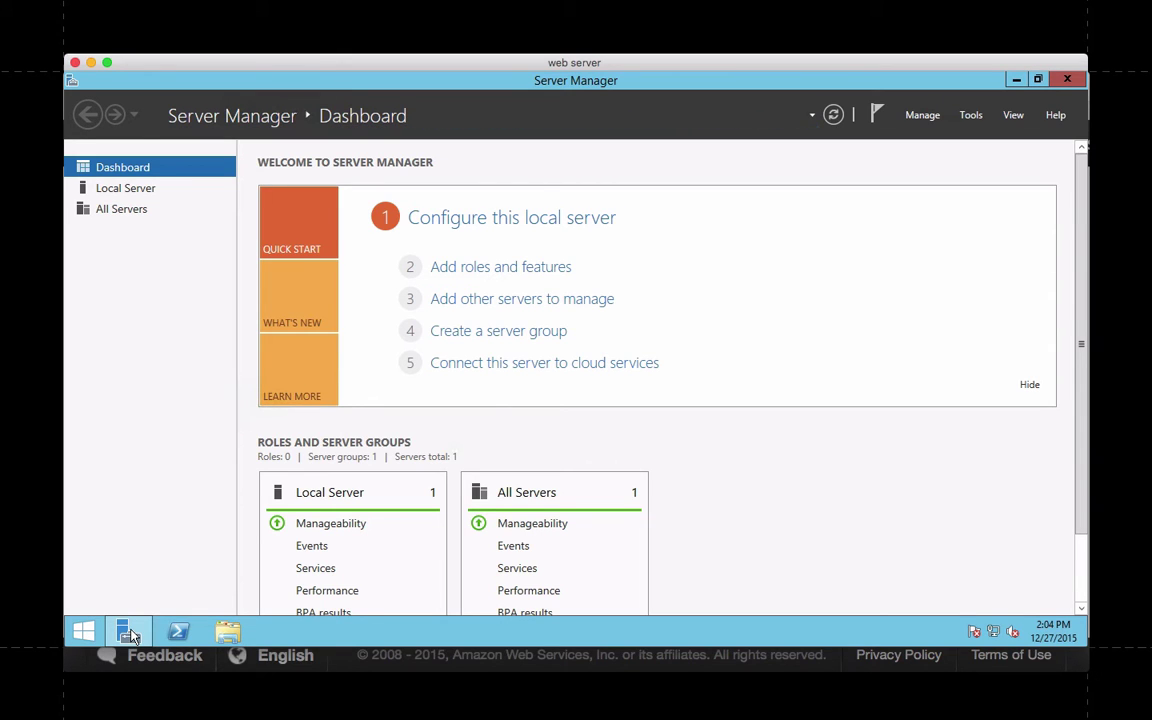
click(928, 117)
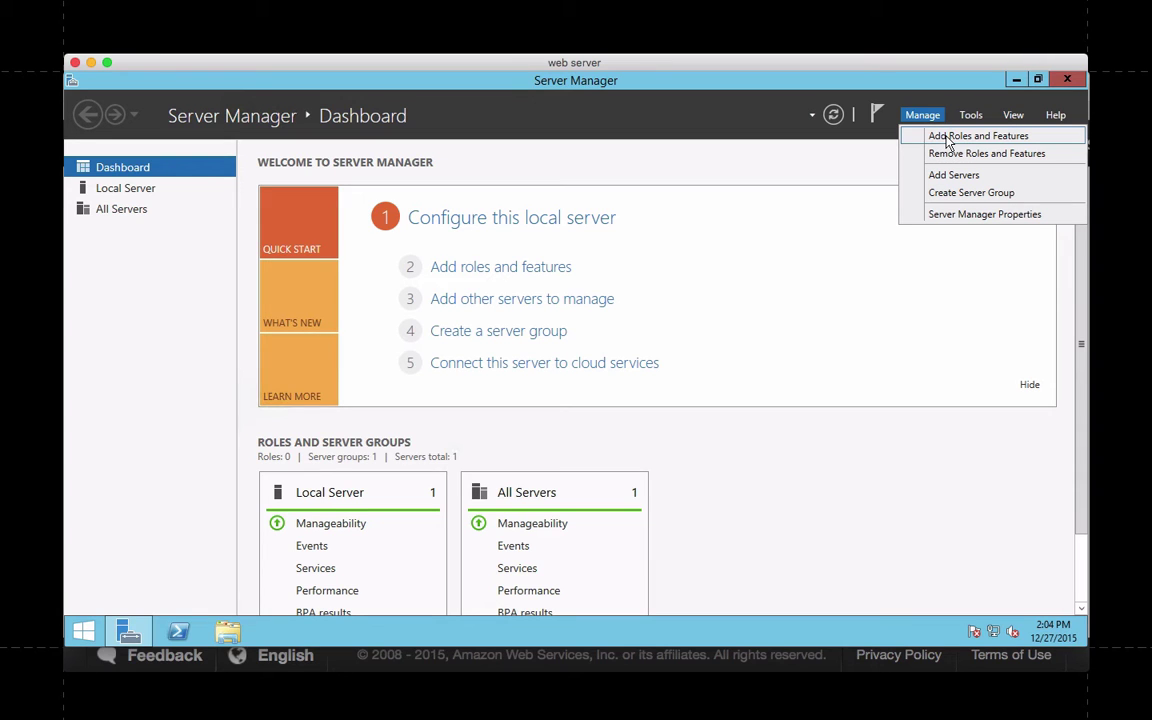
click(948, 137)
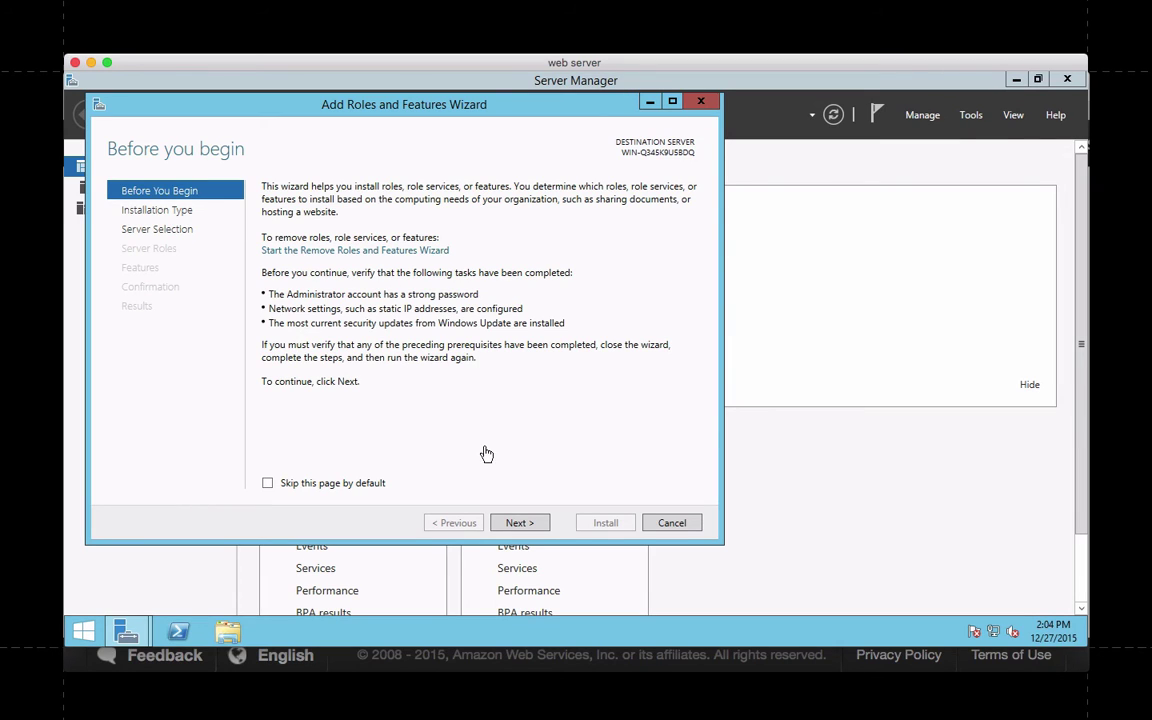
Keep role-based or feature-based installation and the pool server WIN-Q345K9U5BDQ as destination, proceeding to the server roles
click(517, 528)
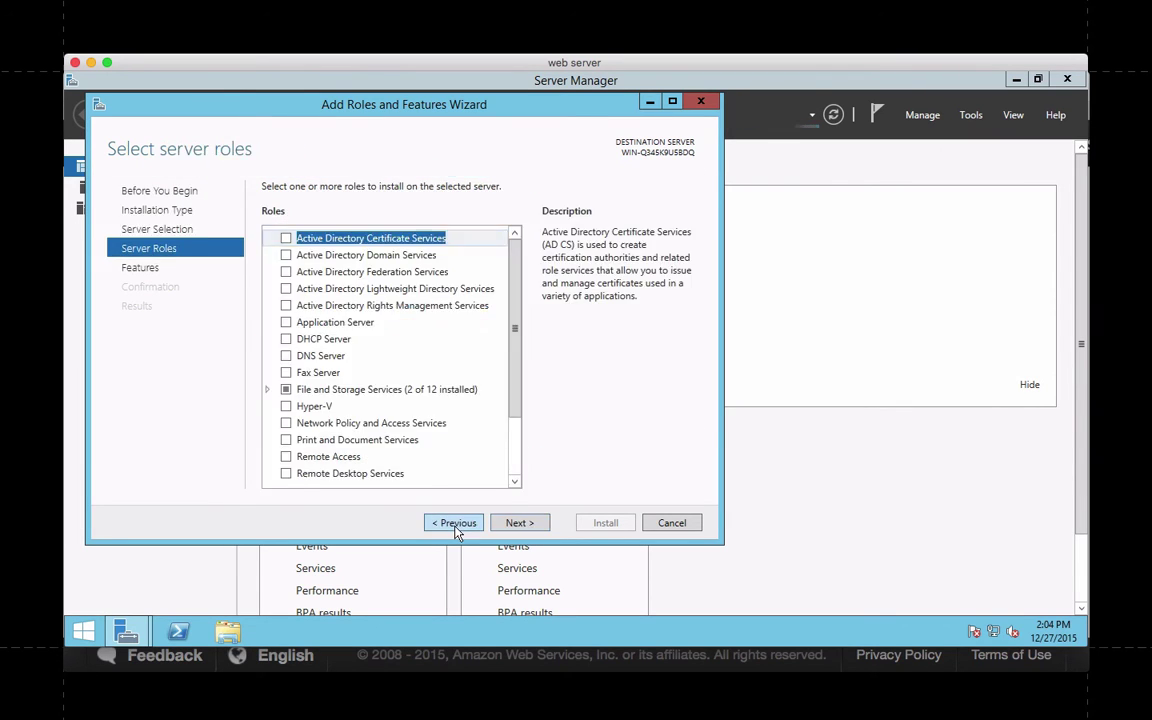
click(457, 526)
click(456, 524)
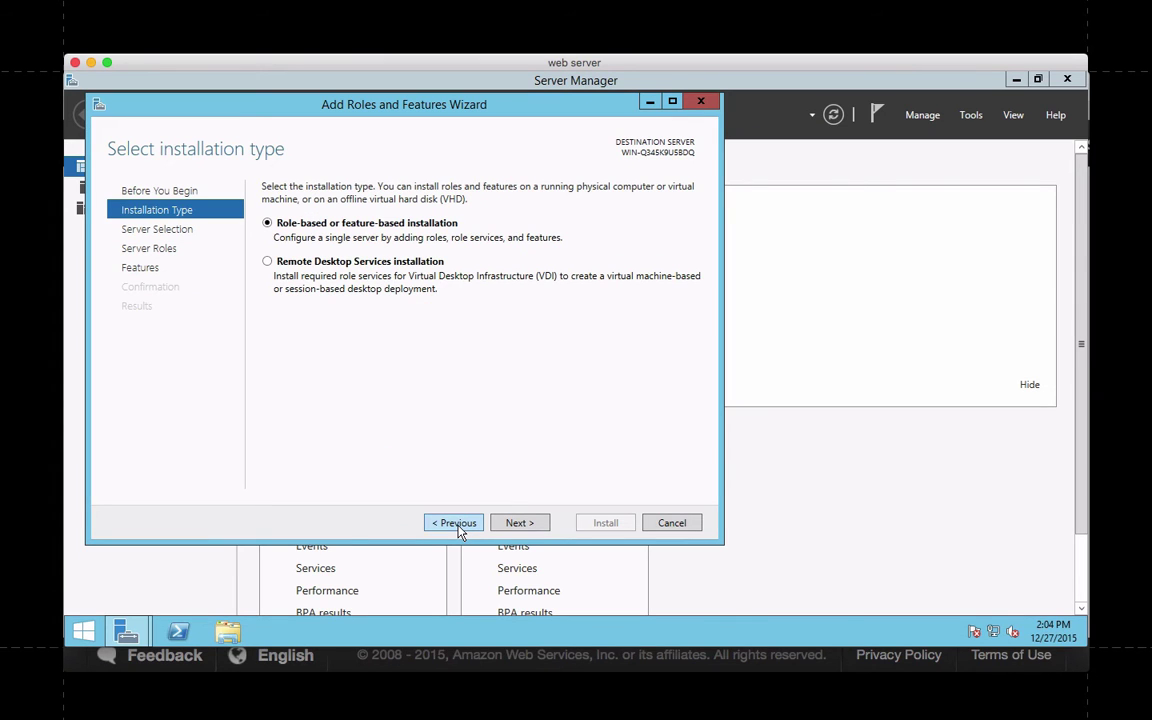
click(532, 524)
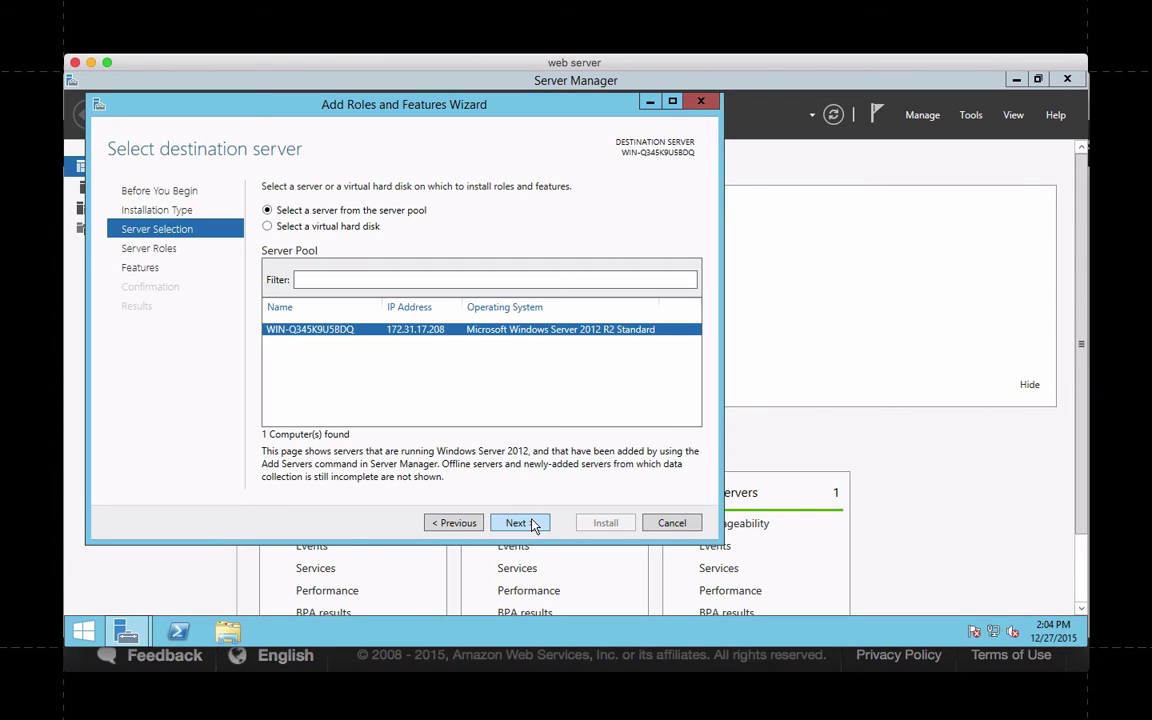
click(533, 525)
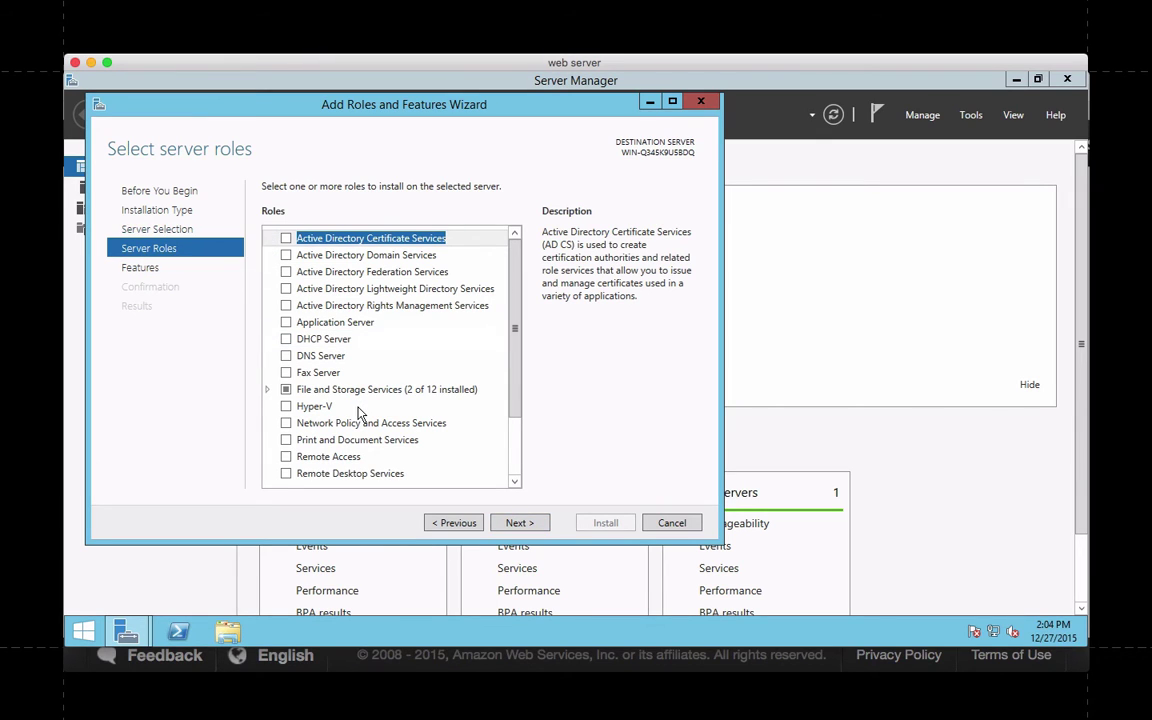
Select the Web Server (IIS) role and add its required features, including the management tools
scroll(360, 414, down, 2)
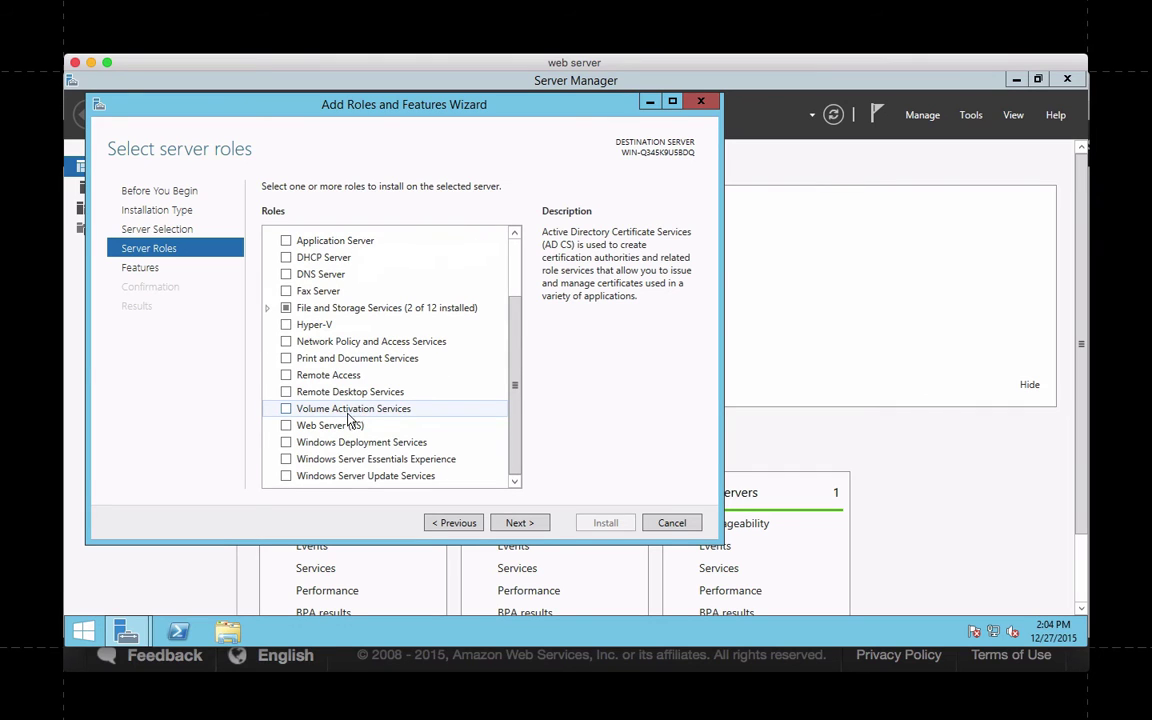
click(286, 426)
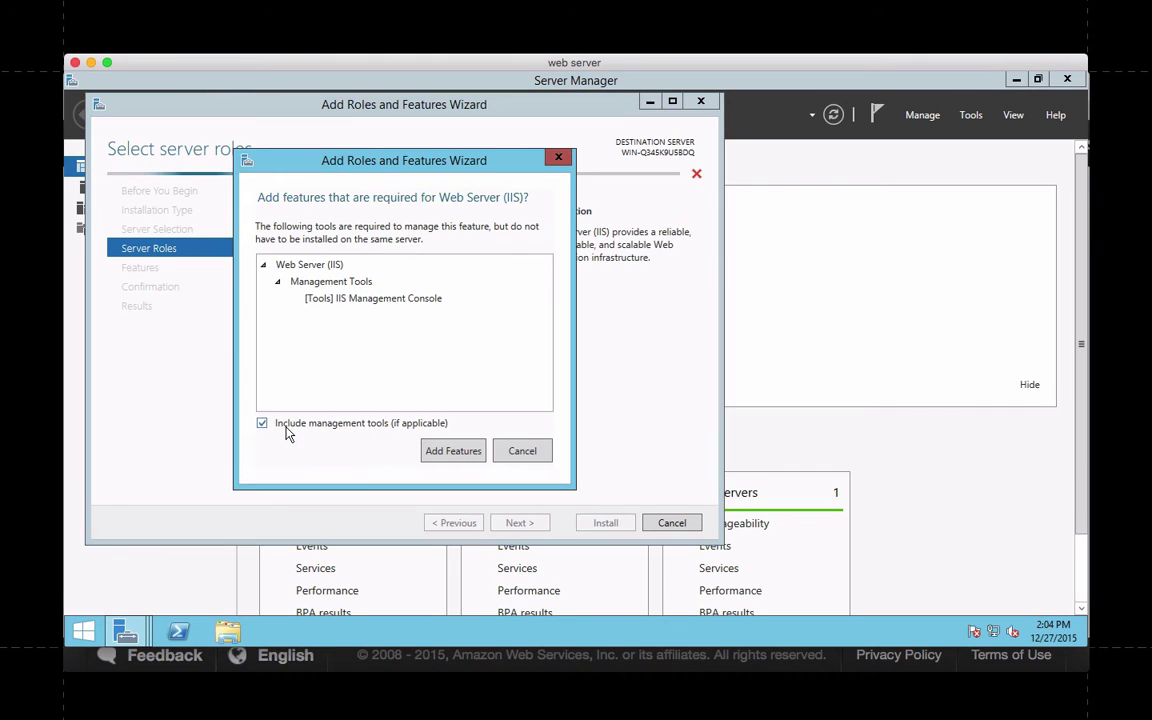
click(441, 455)
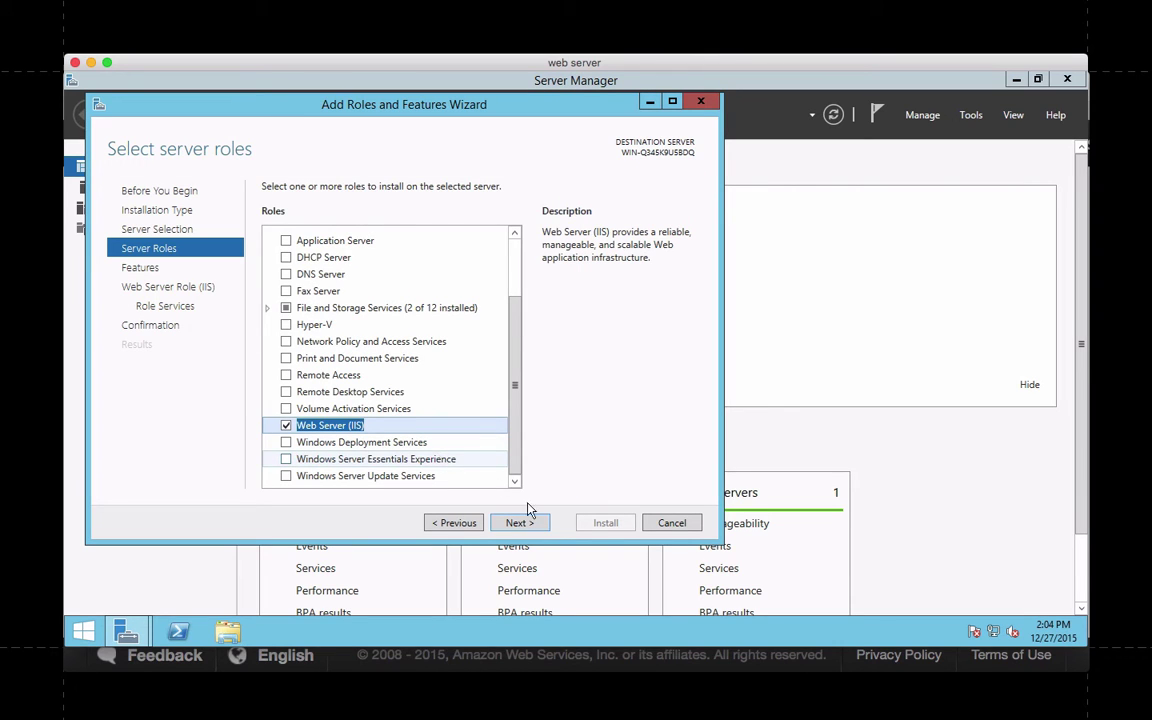
Accept the default features and IIS role services, proceeding to the installation confirmation
click(520, 523)
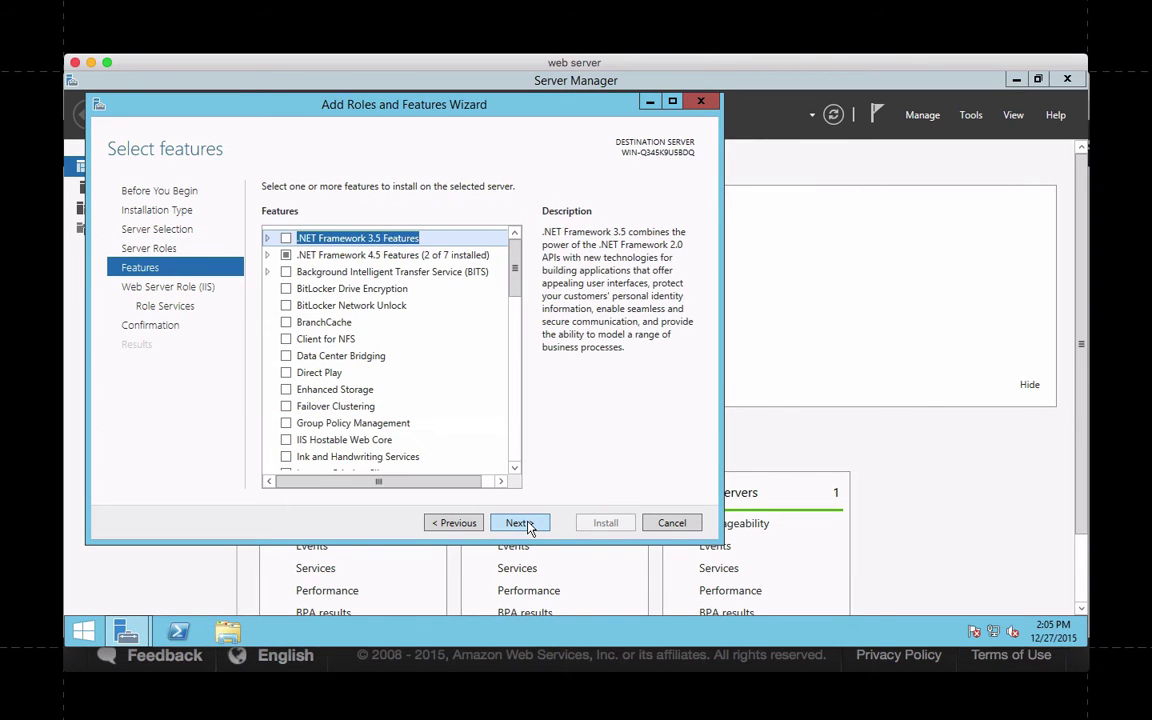
click(520, 523)
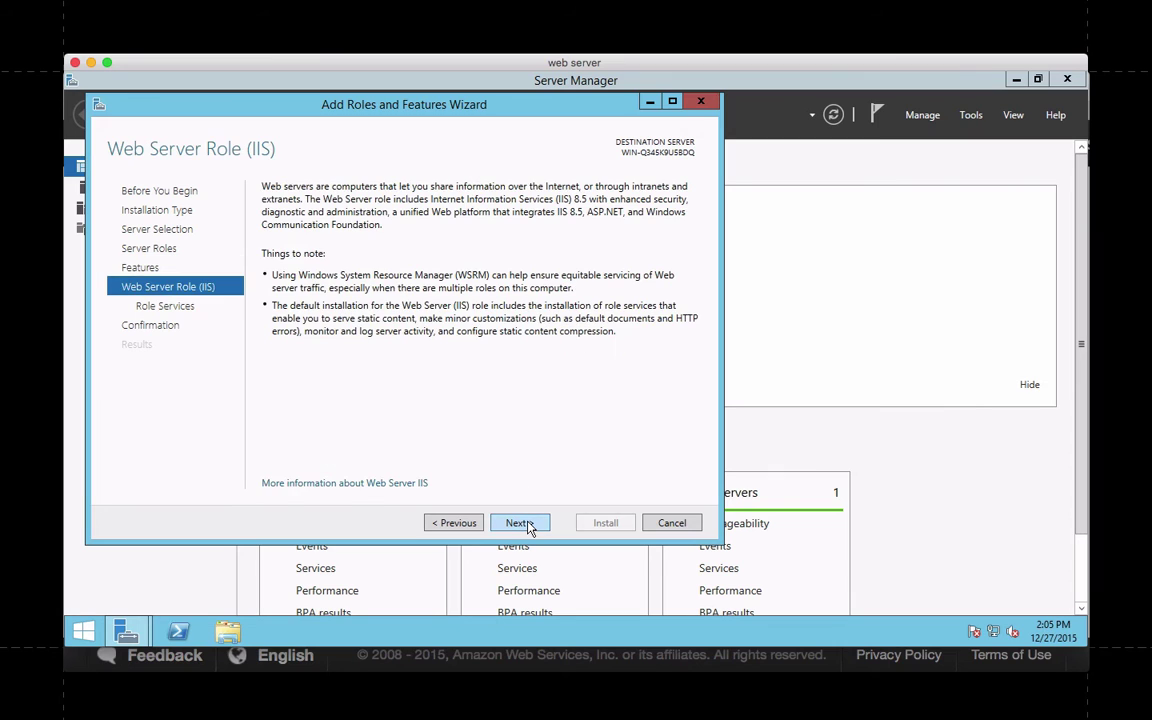
click(520, 523)
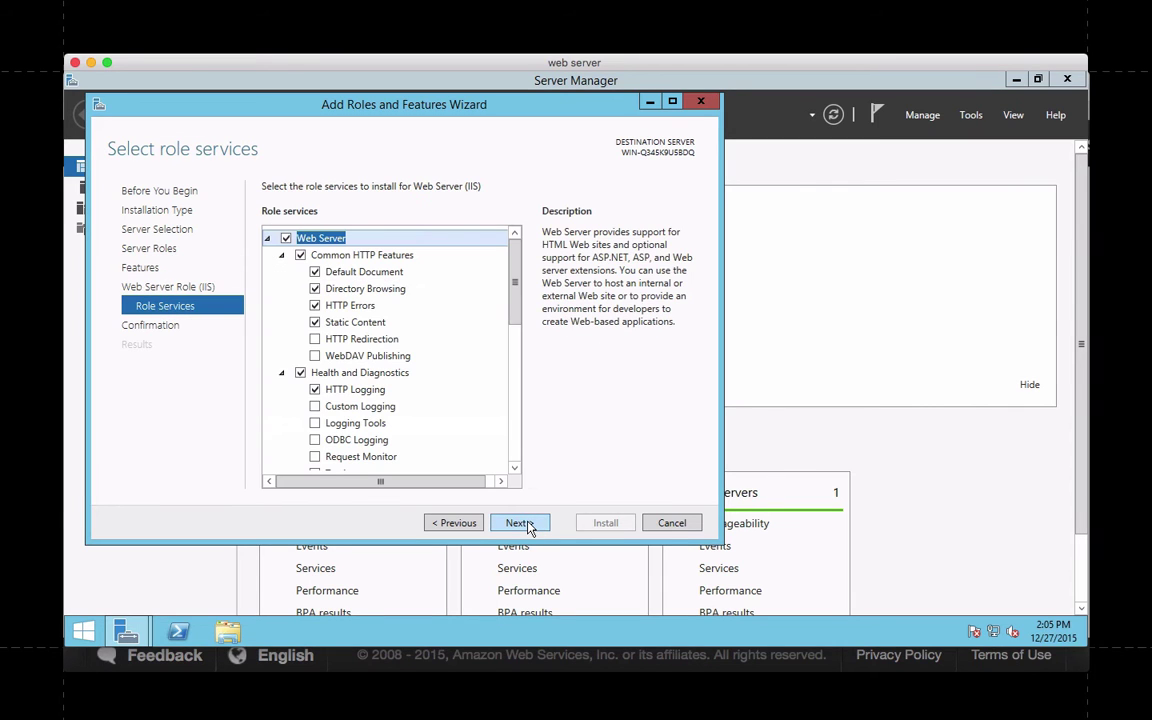
click(527, 526)
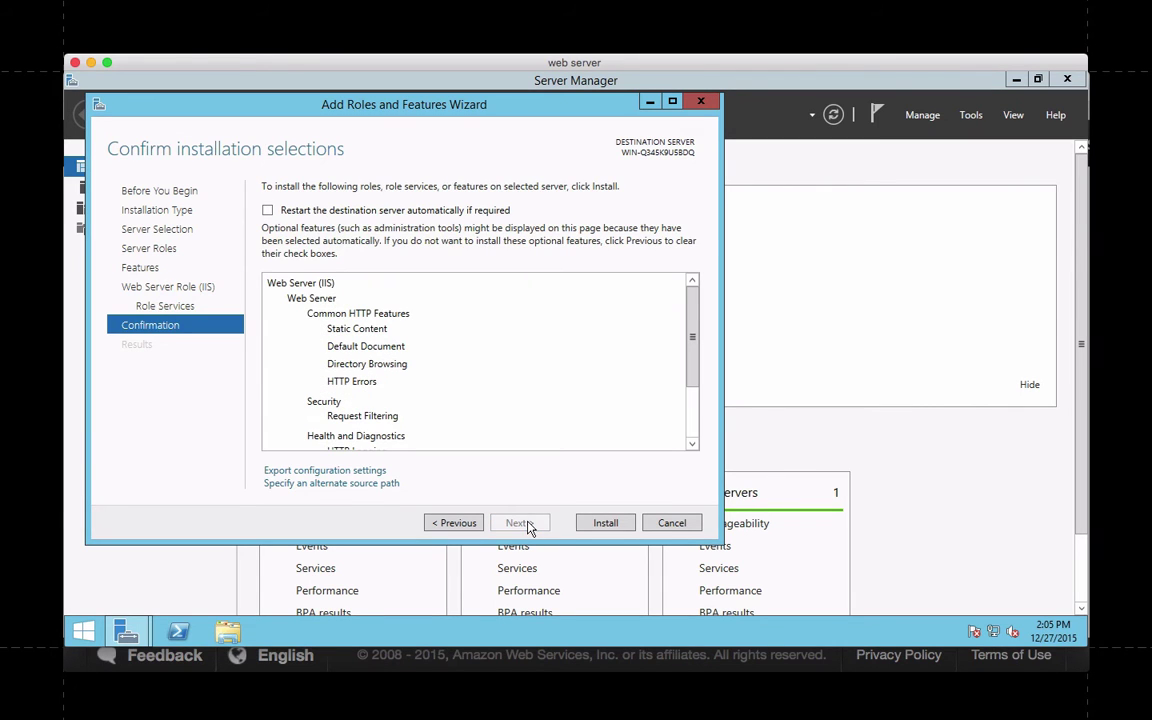
Install the Web Server (IIS) role and close the wizard once the installation has finished
click(604, 526)
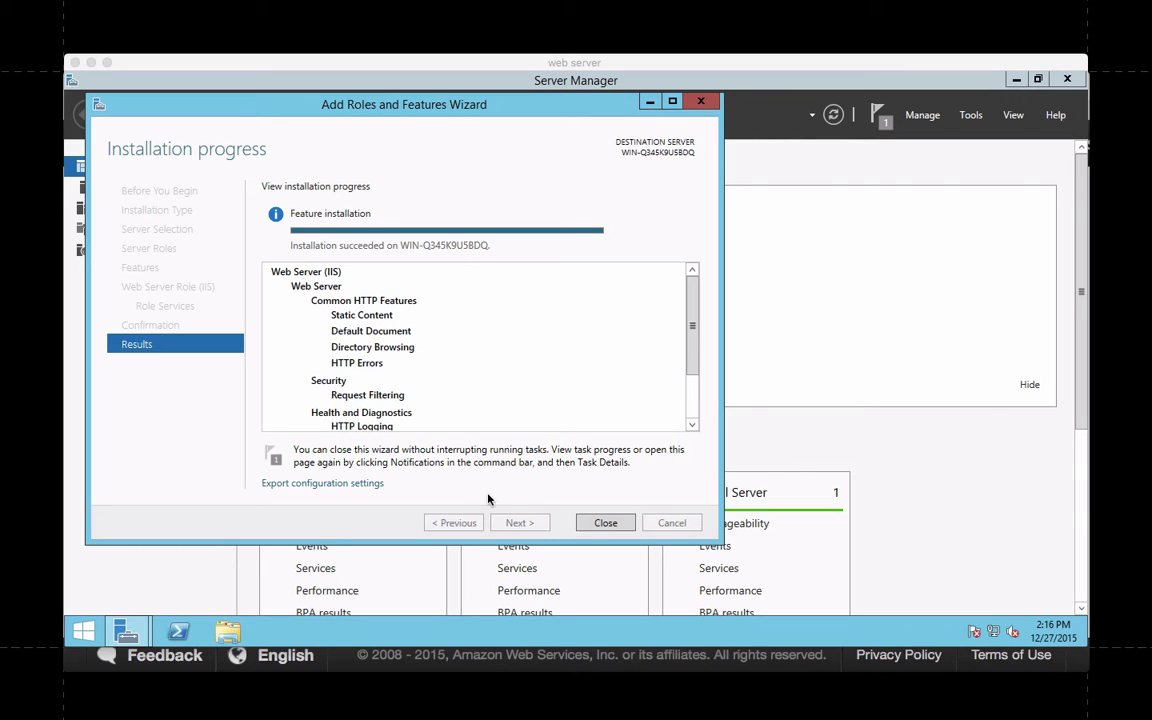
click(600, 518)
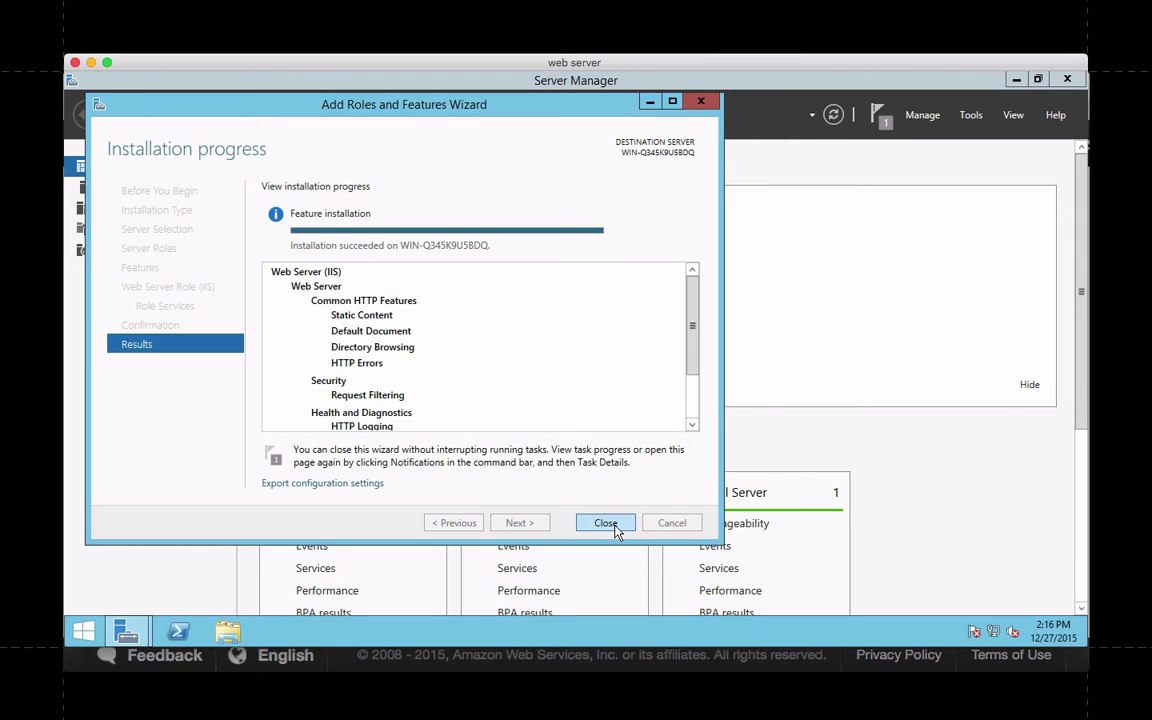
click(615, 530)
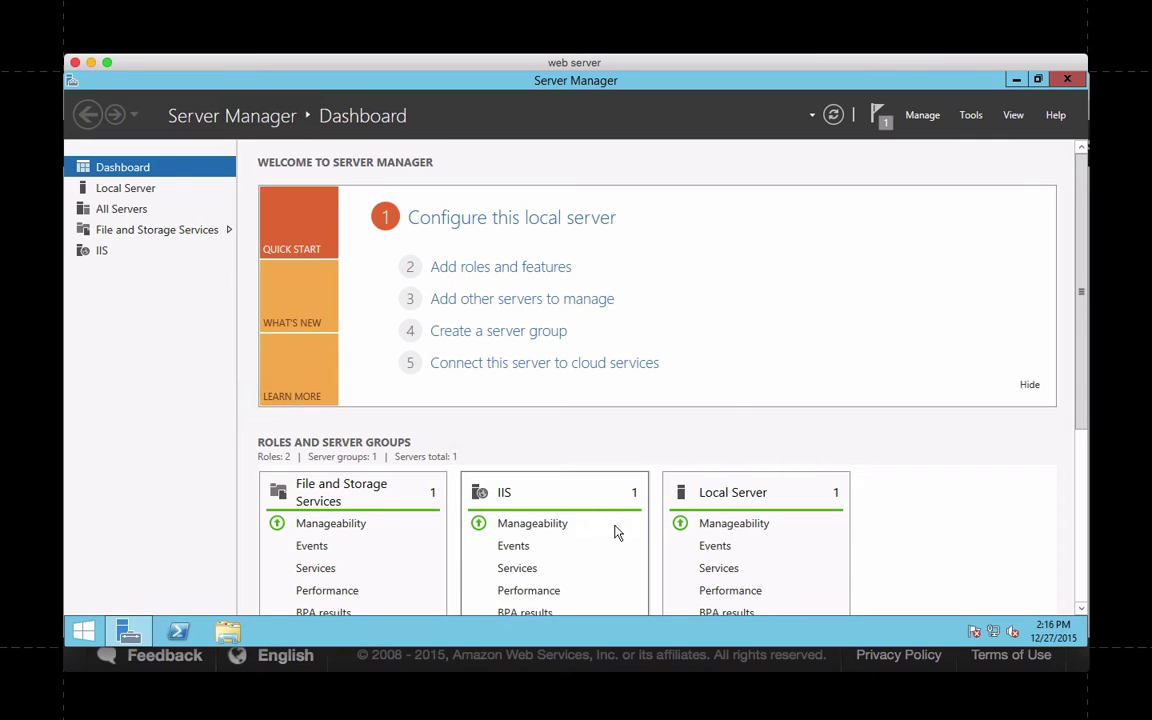
Search the installed apps for "iis" and open Internet Information Services (IIS) Manager
click(84, 632)
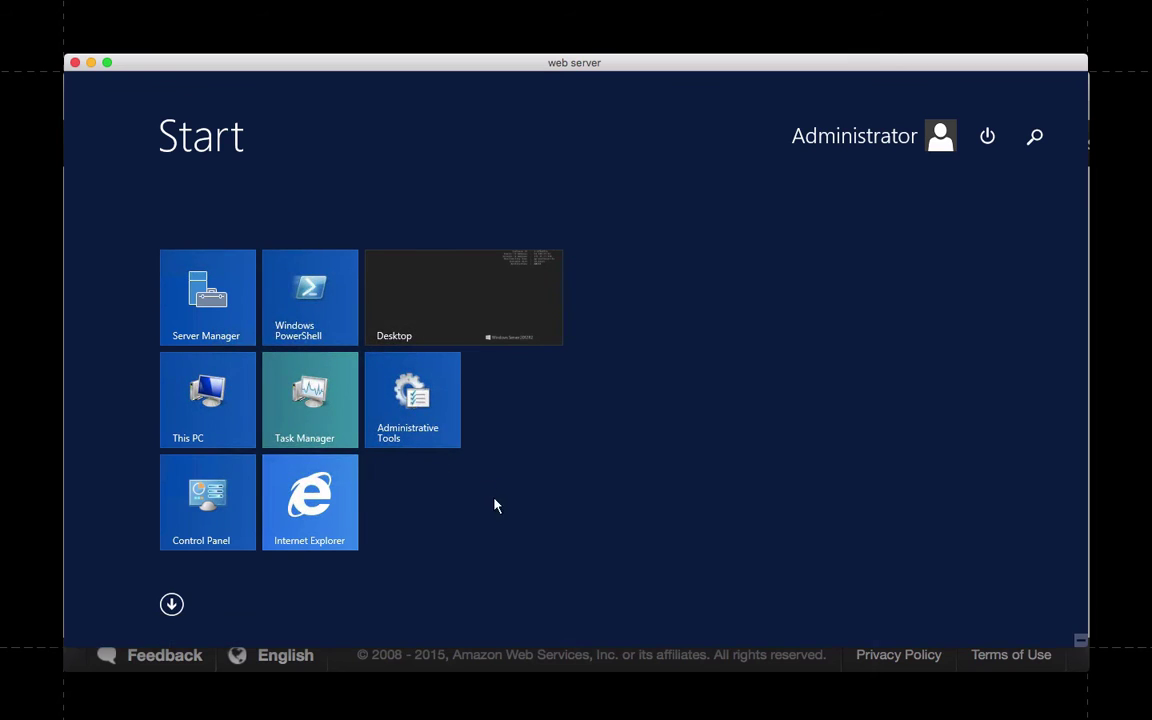
click(171, 605)
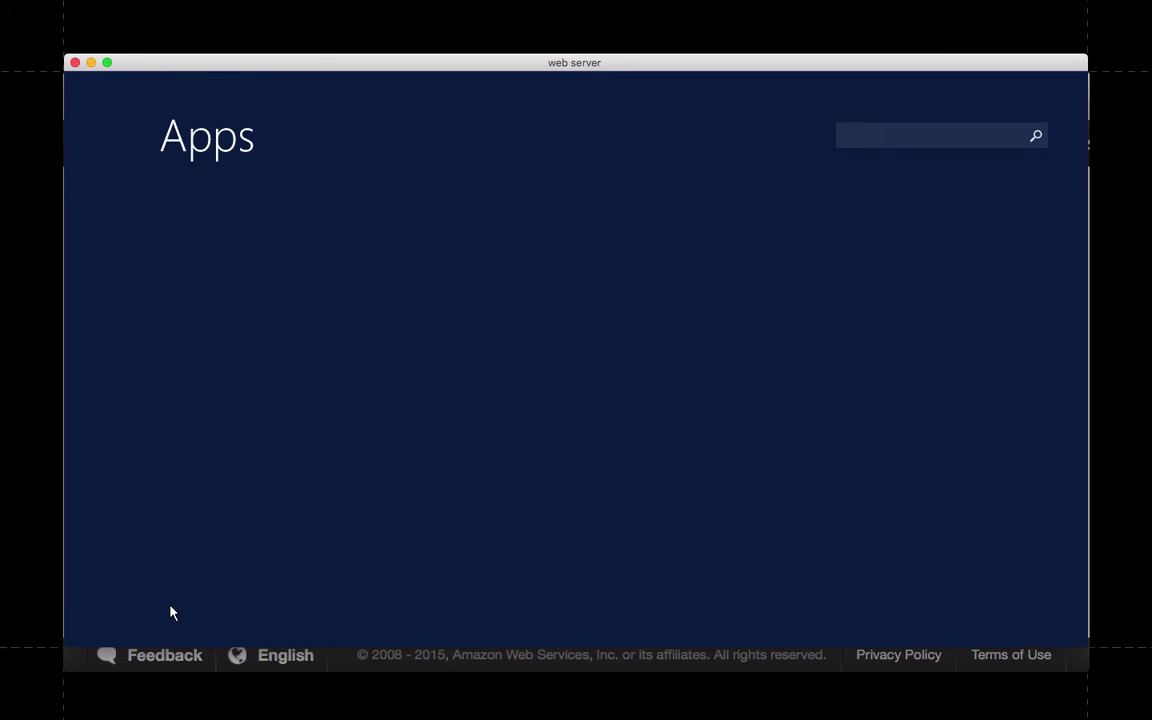
click(914, 139)
text(i)
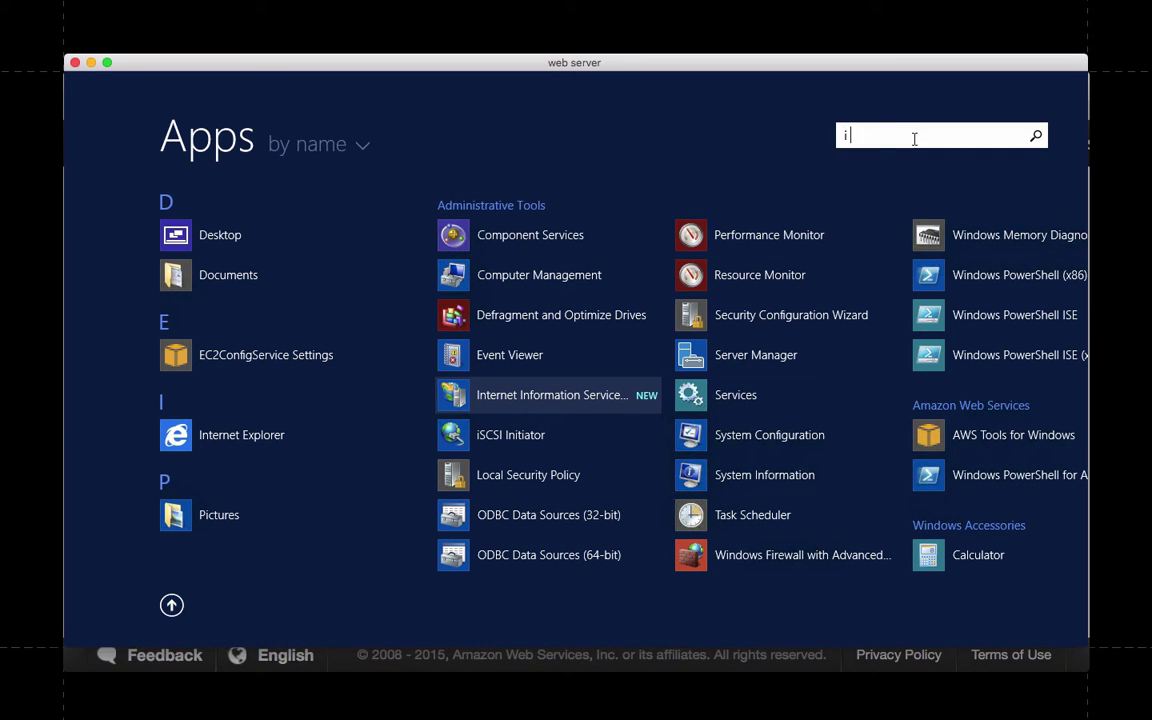
text(is)
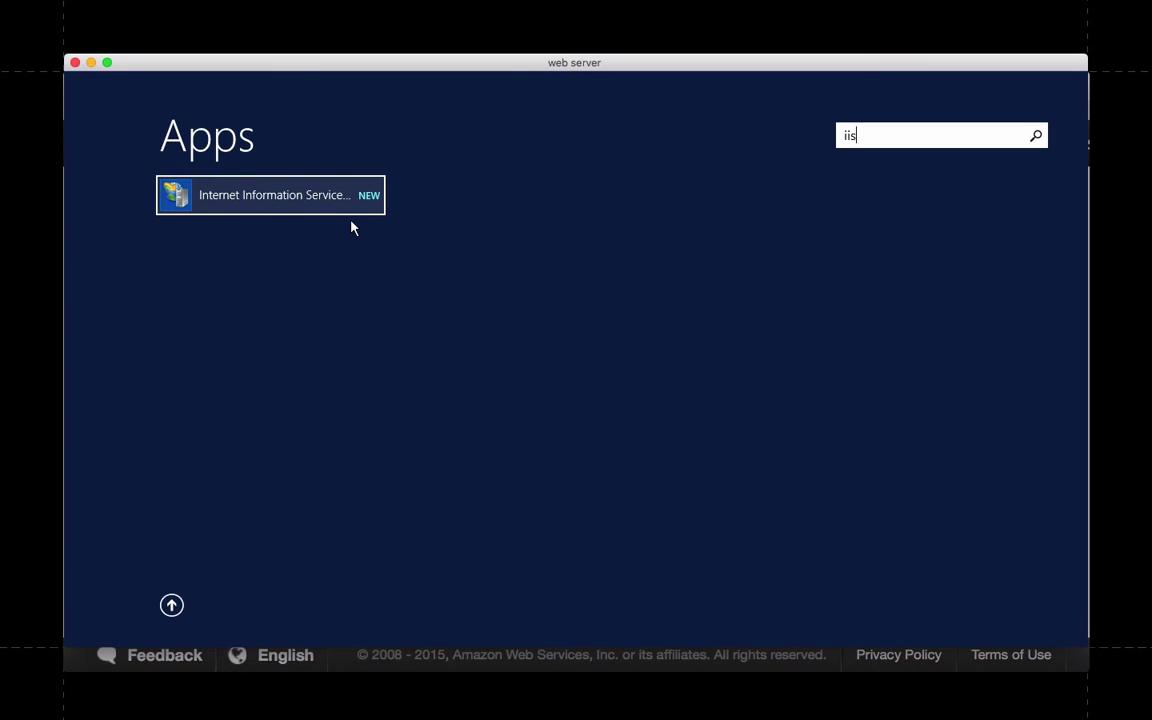
click(315, 199)
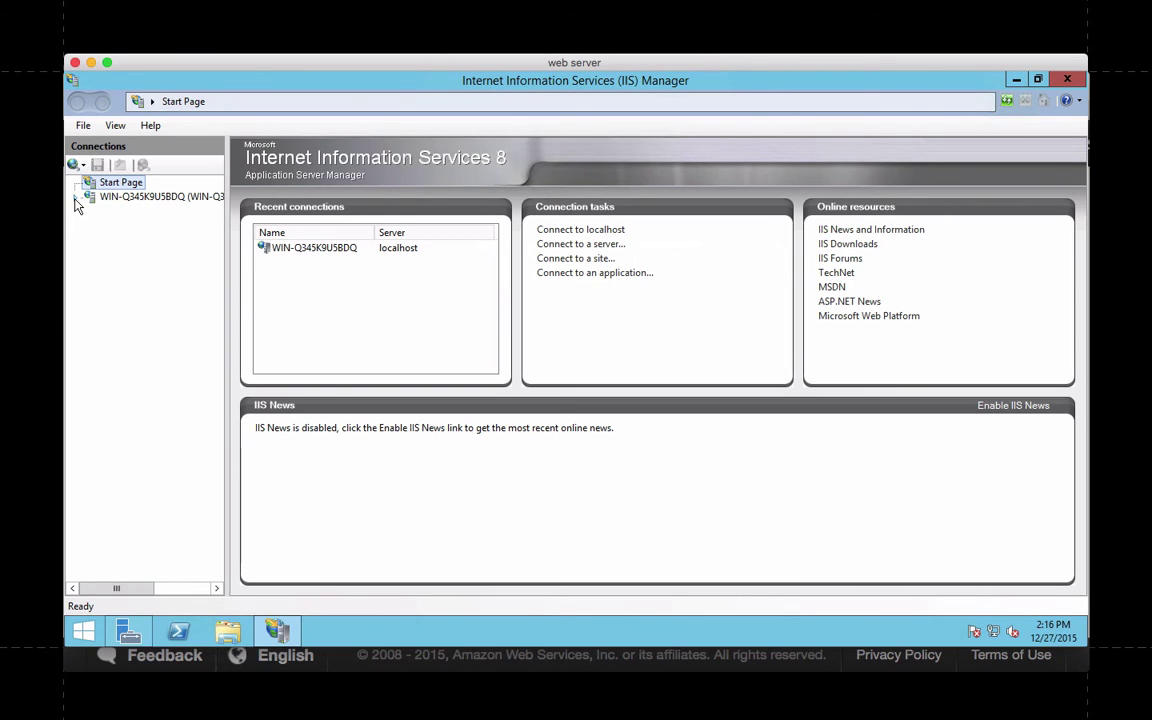
Open and expand the WIN-Q345K9U5BDQ server connection, agreeing to get started with Microsoft Web Platform
click(128, 196)
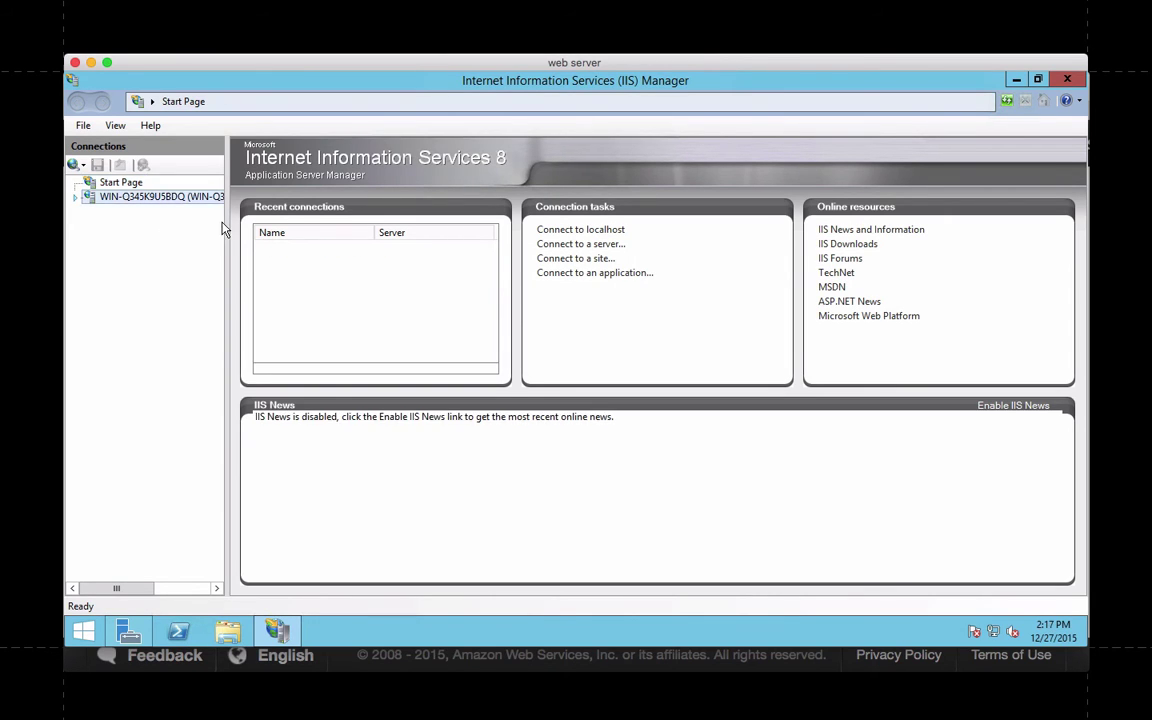
click(77, 198)
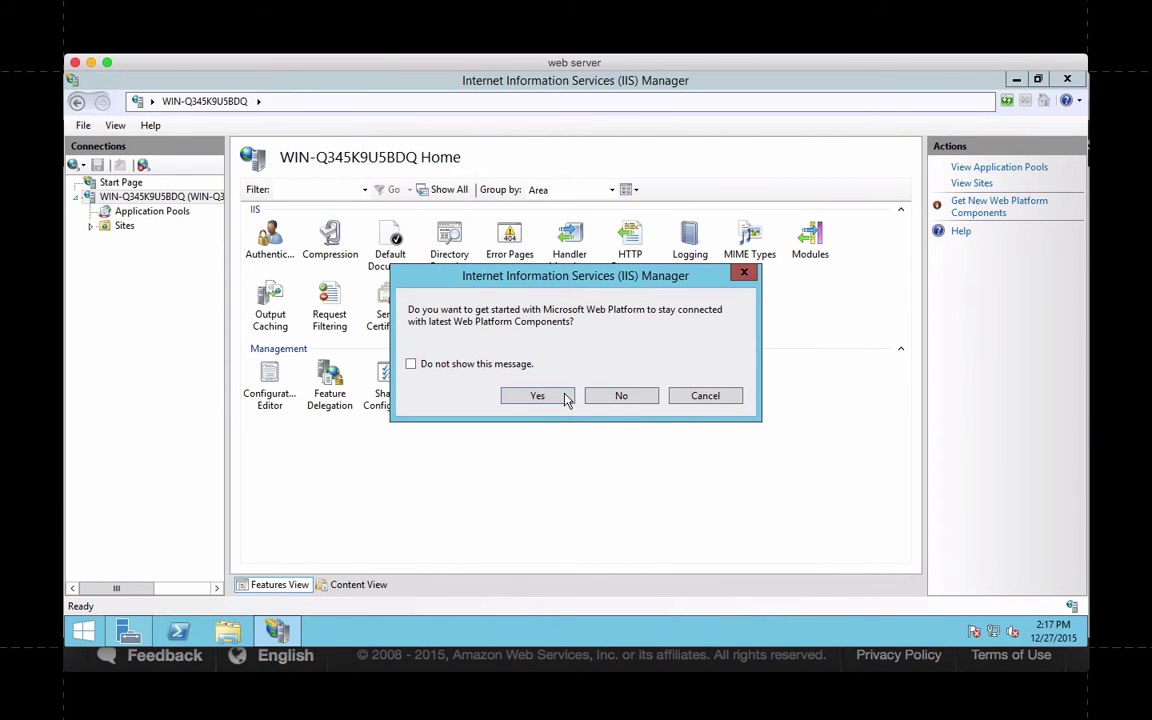
click(537, 396)
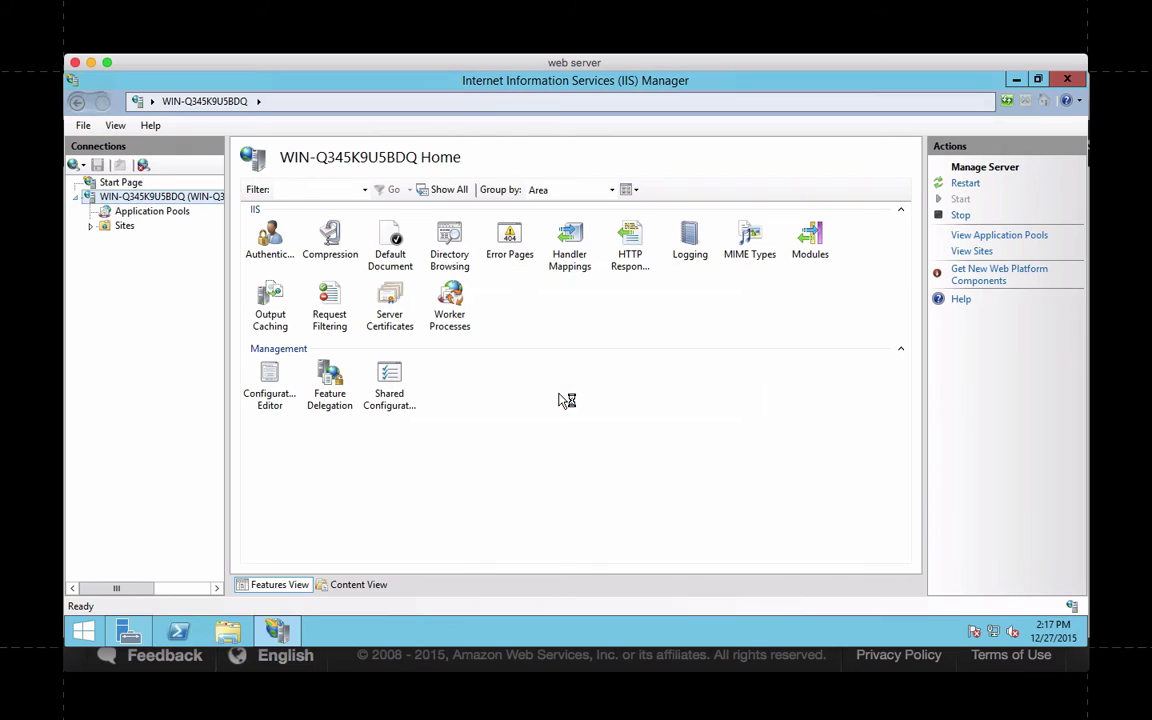
Select Default Web Site under the server's Sites and explore its content folder
click(110, 230)
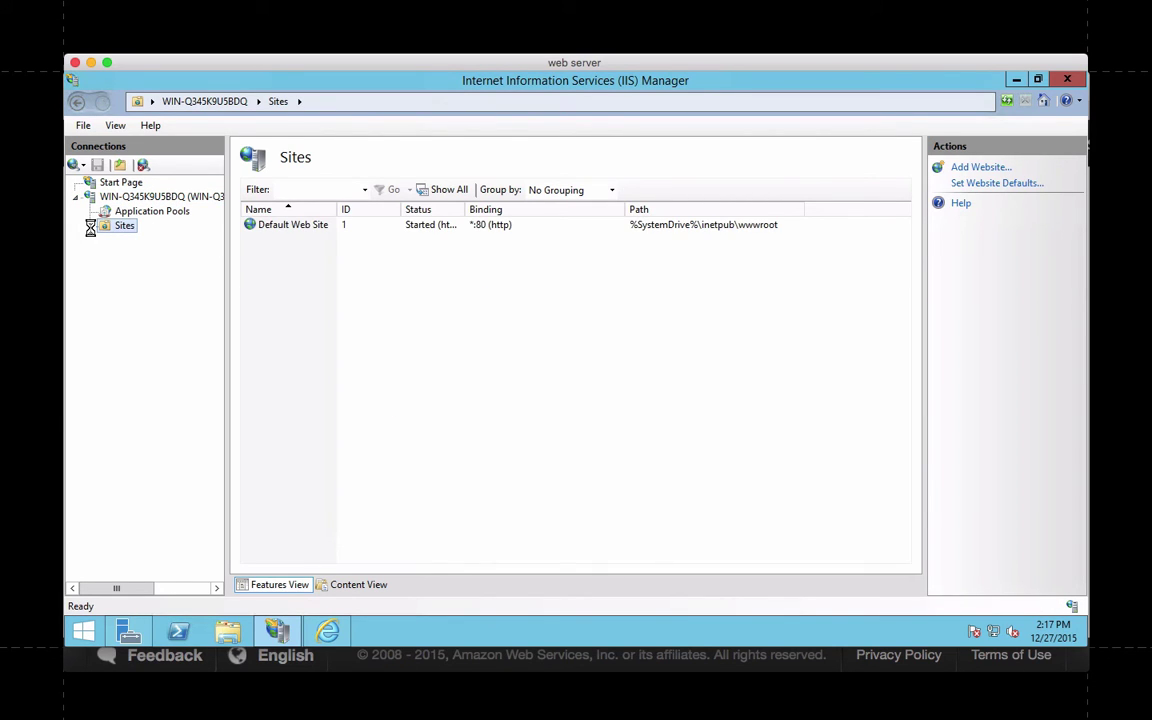
click(90, 226)
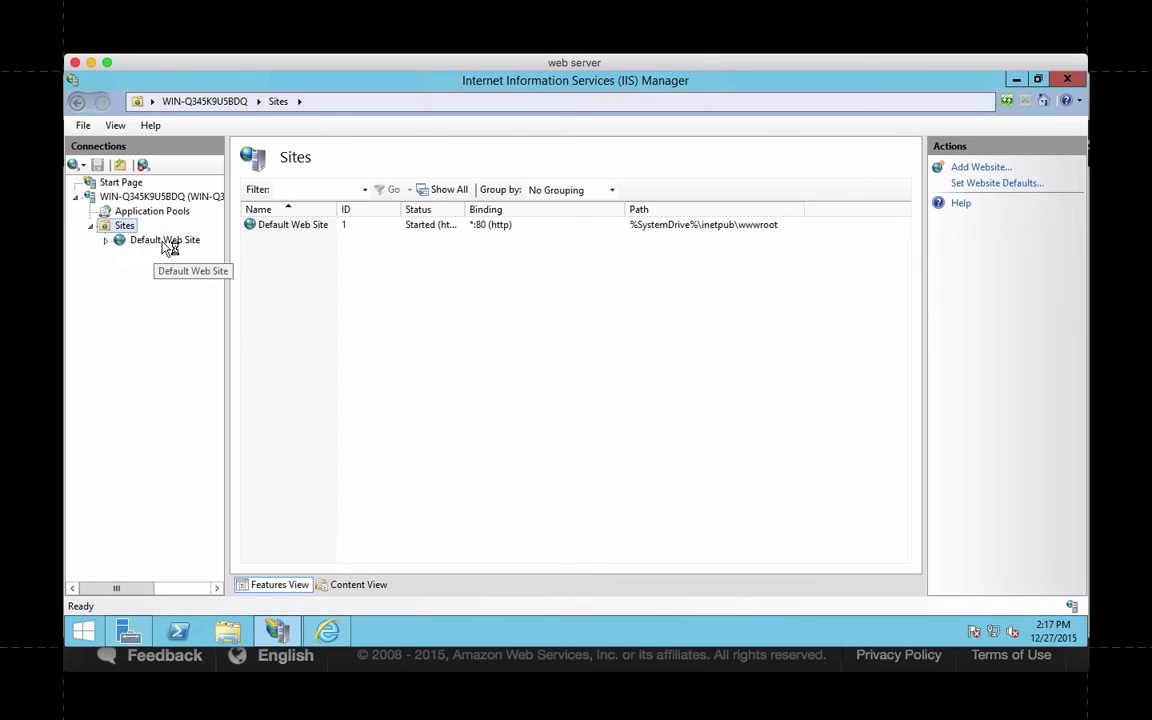
click(166, 242)
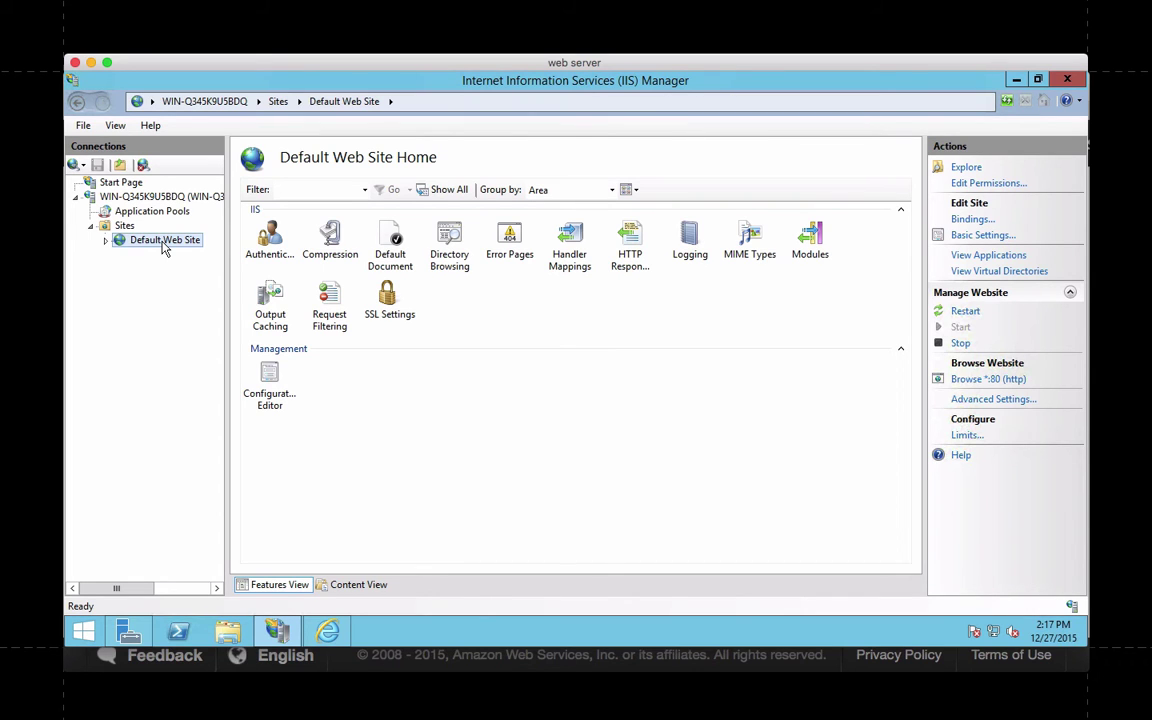
right_click(165, 248)
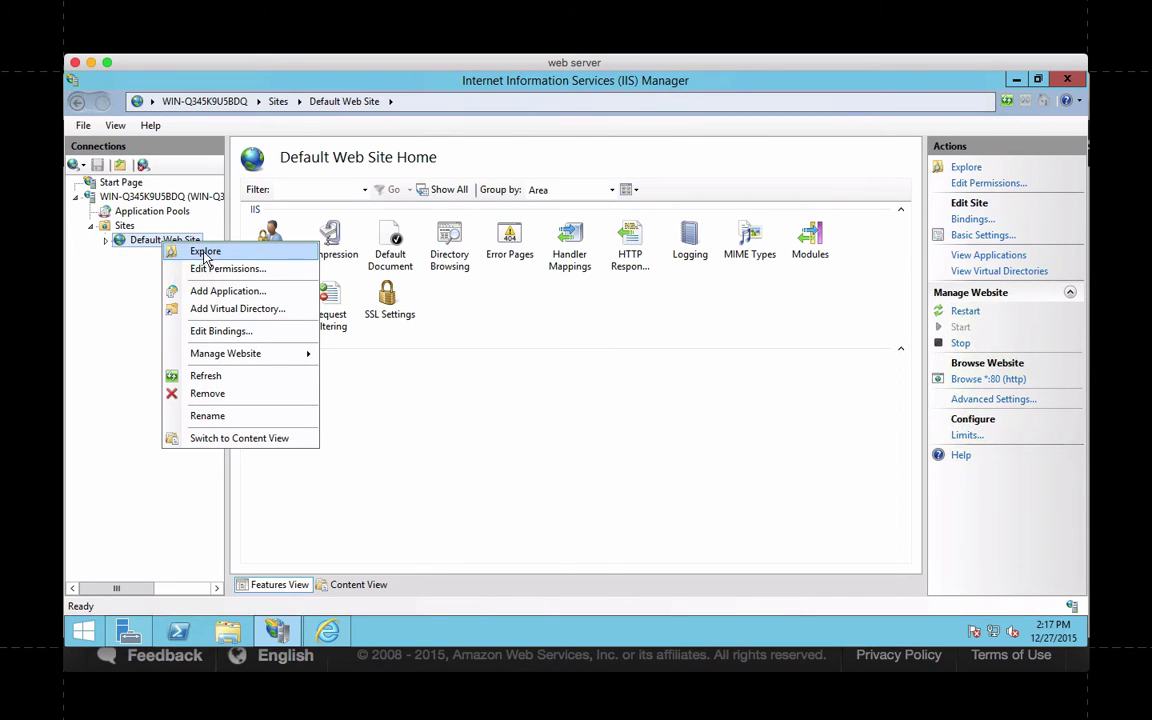
click(208, 256)
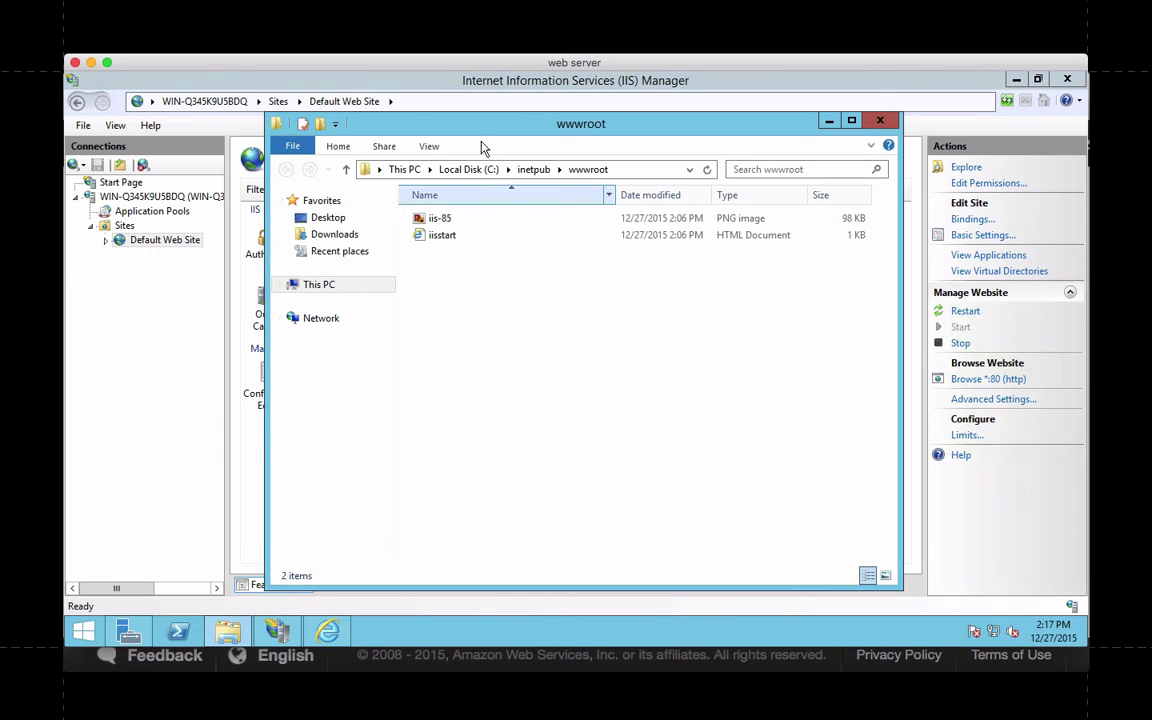
Check the full directory path of the Default Web Site's wwwroot folder
click(631, 176)
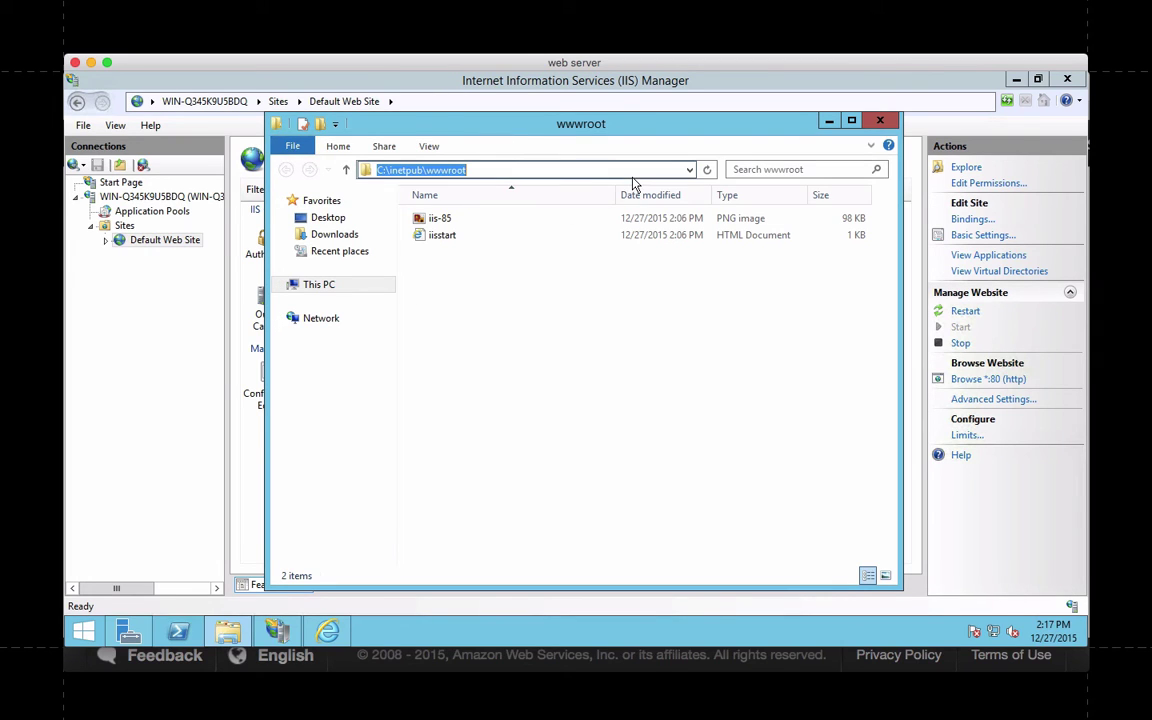
click(590, 280)
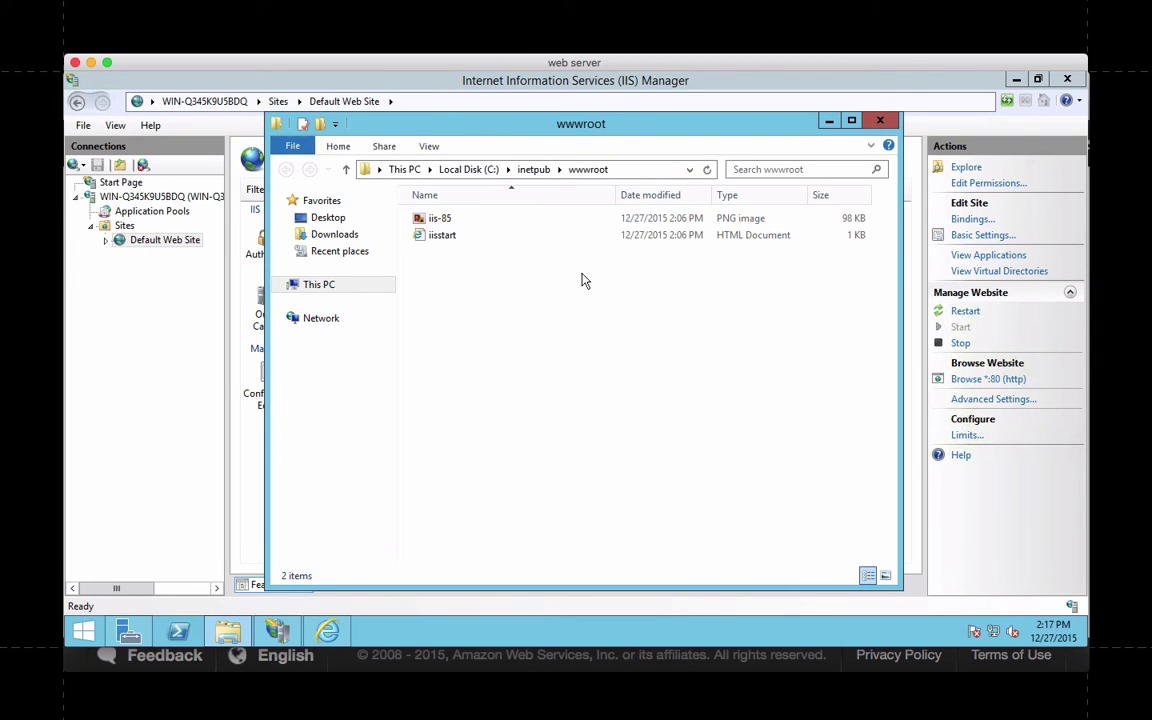
click(643, 172)
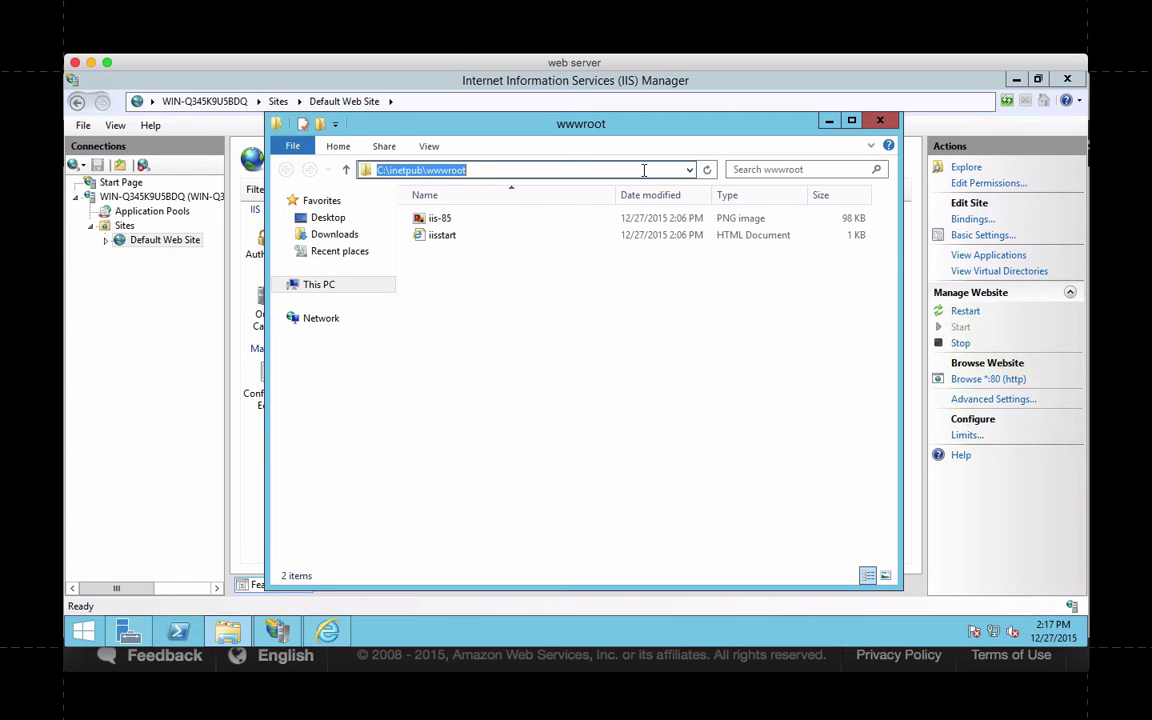
click(638, 329)
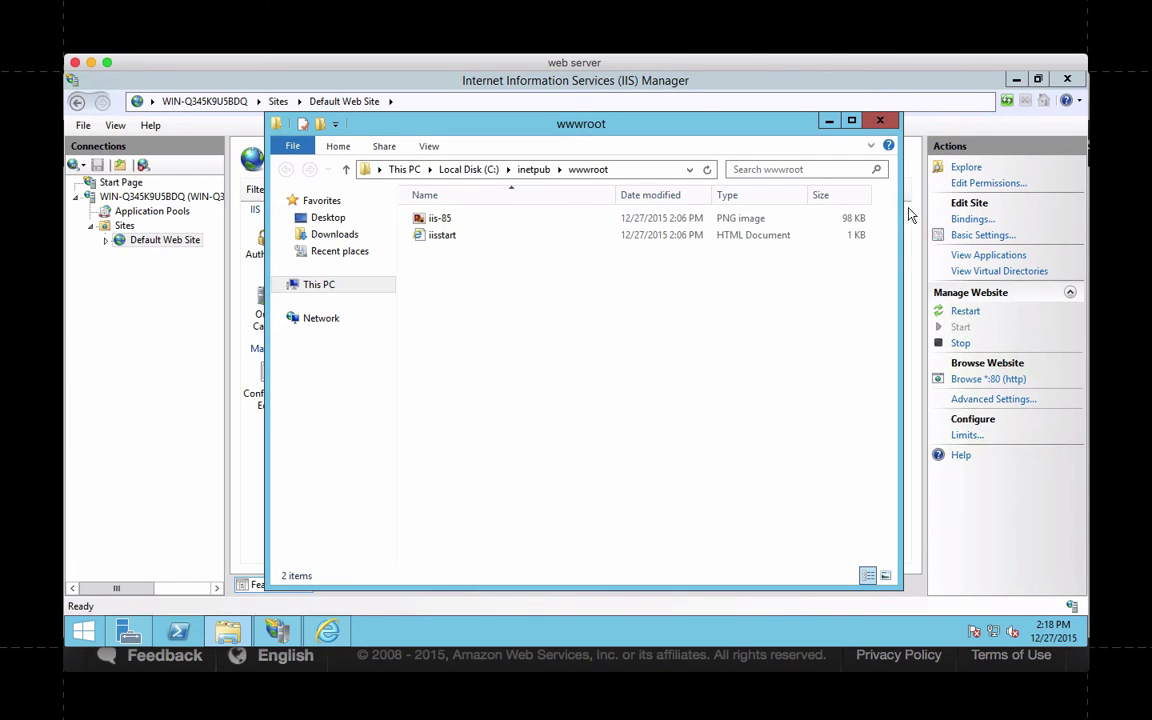
Find and open Notepad from the installed apps and write "Hello AWS" in the blank document
click(84, 631)
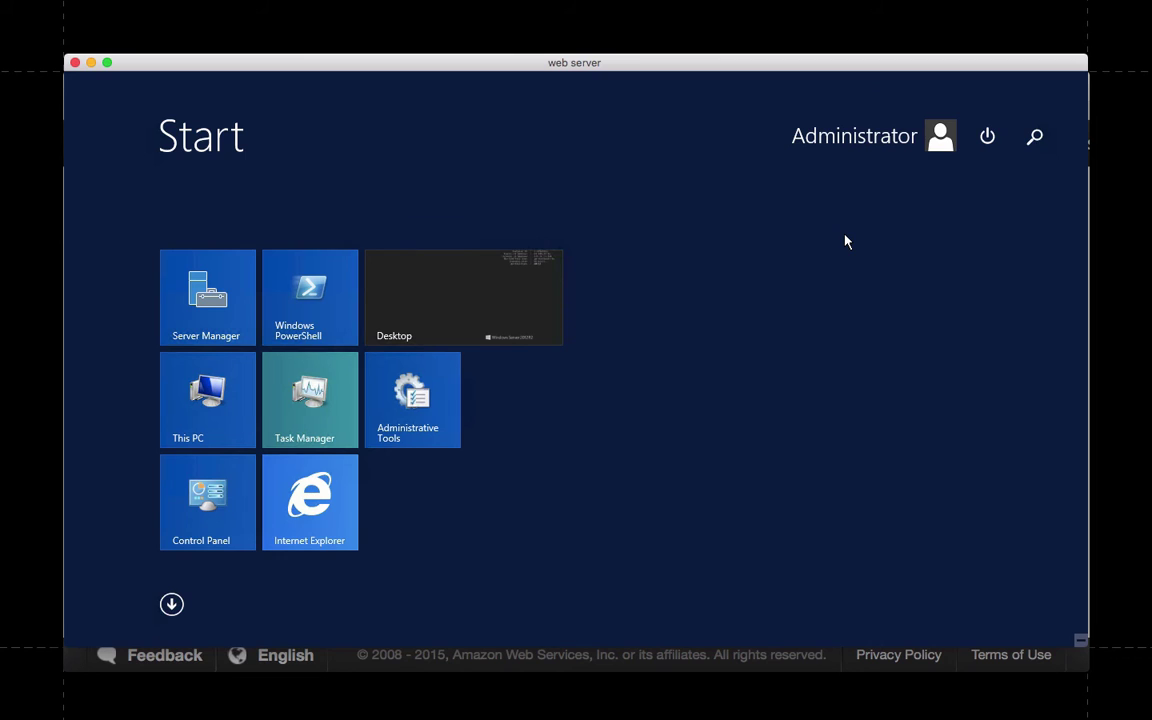
text(notepad)
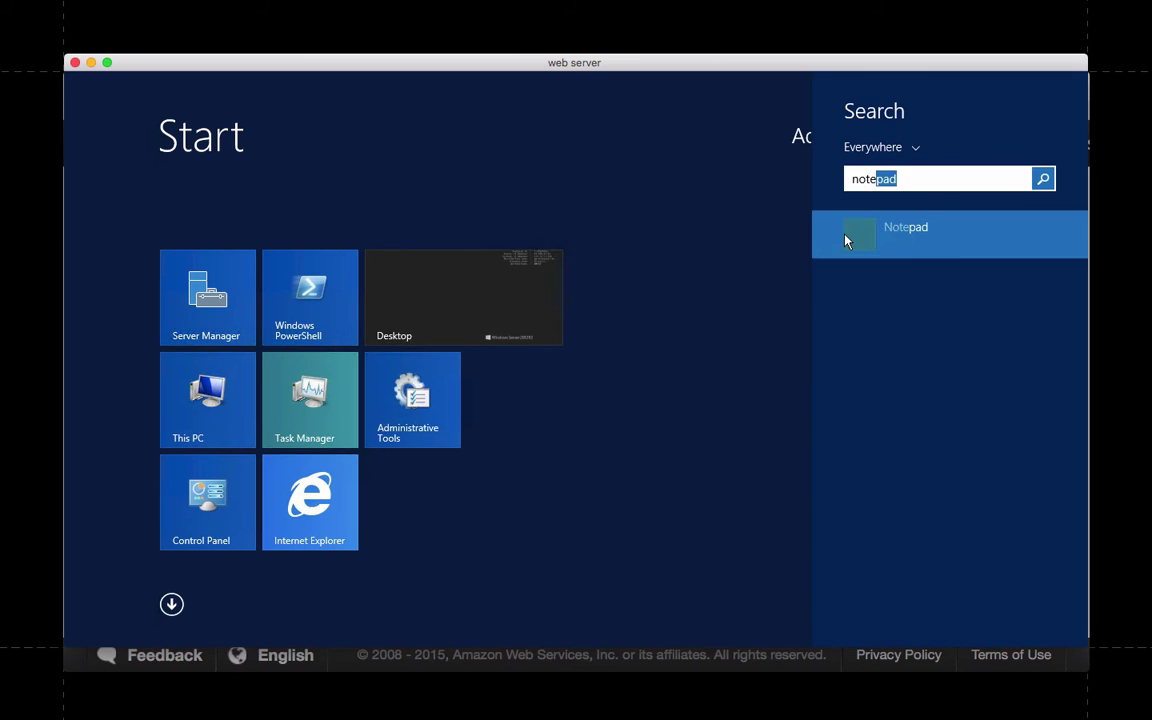
click(922, 232)
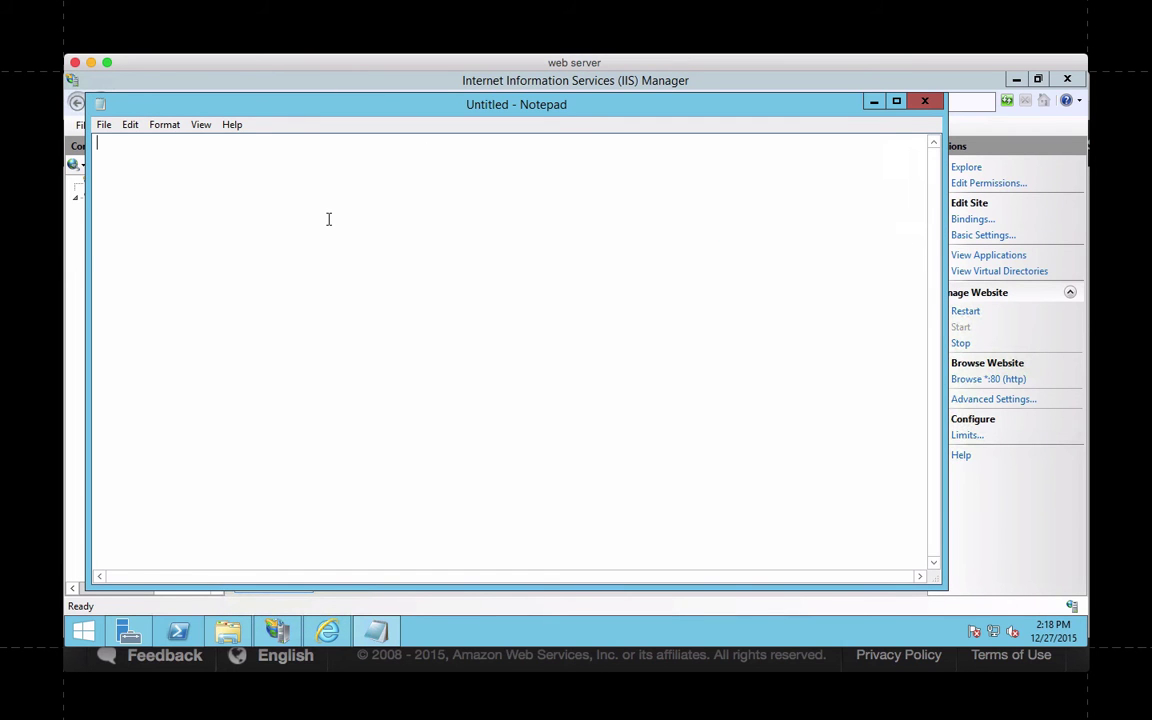
text(Hello Aws)
key(BackSpace)
key(BackSpace)
text(WS)
Start saving the document under a new name and choose C:\inetpub\wwwroot as the destination folder
click(104, 125)
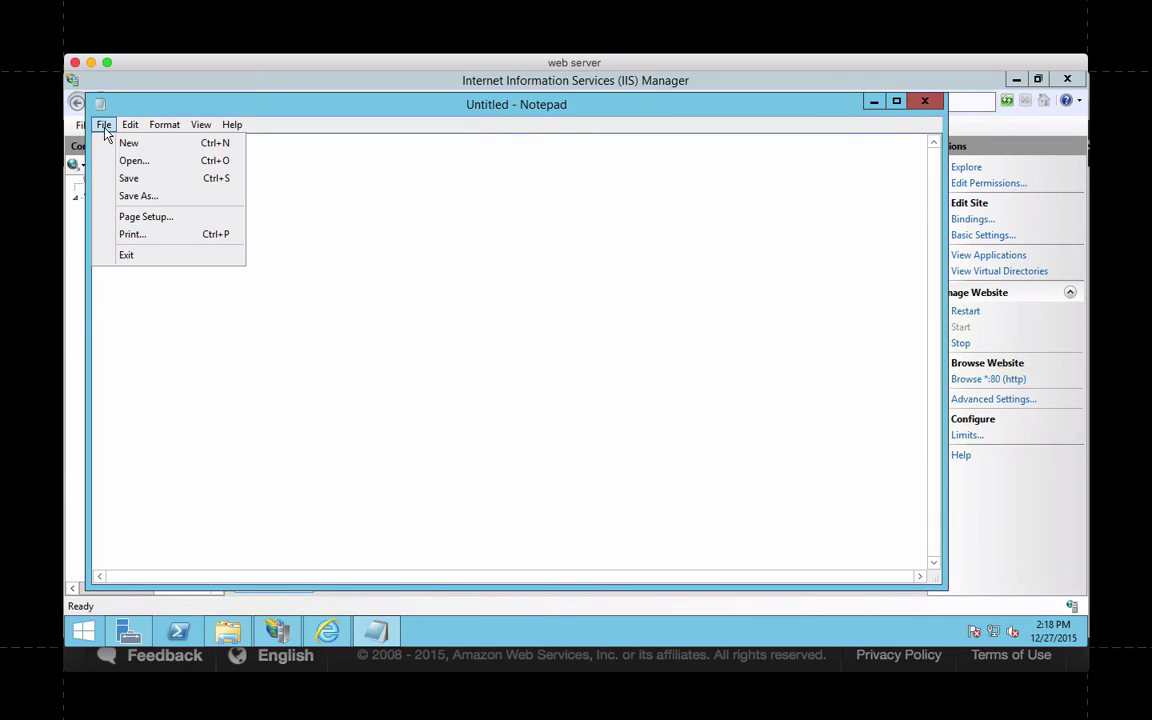
click(146, 194)
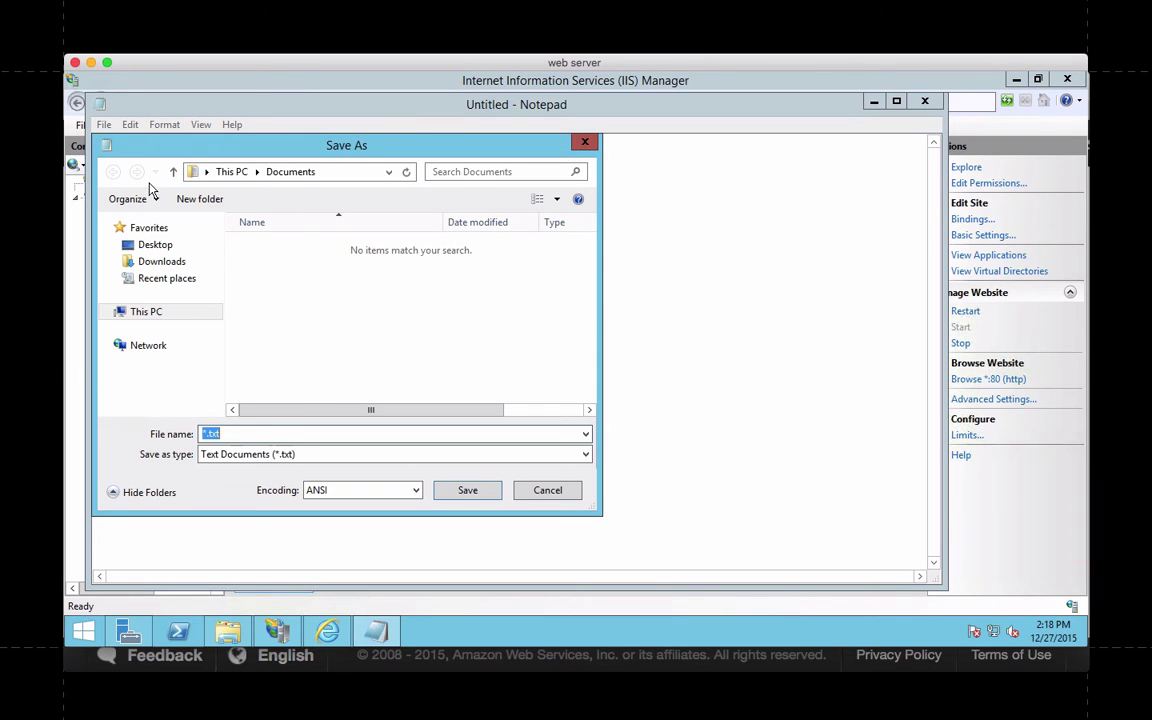
click(152, 314)
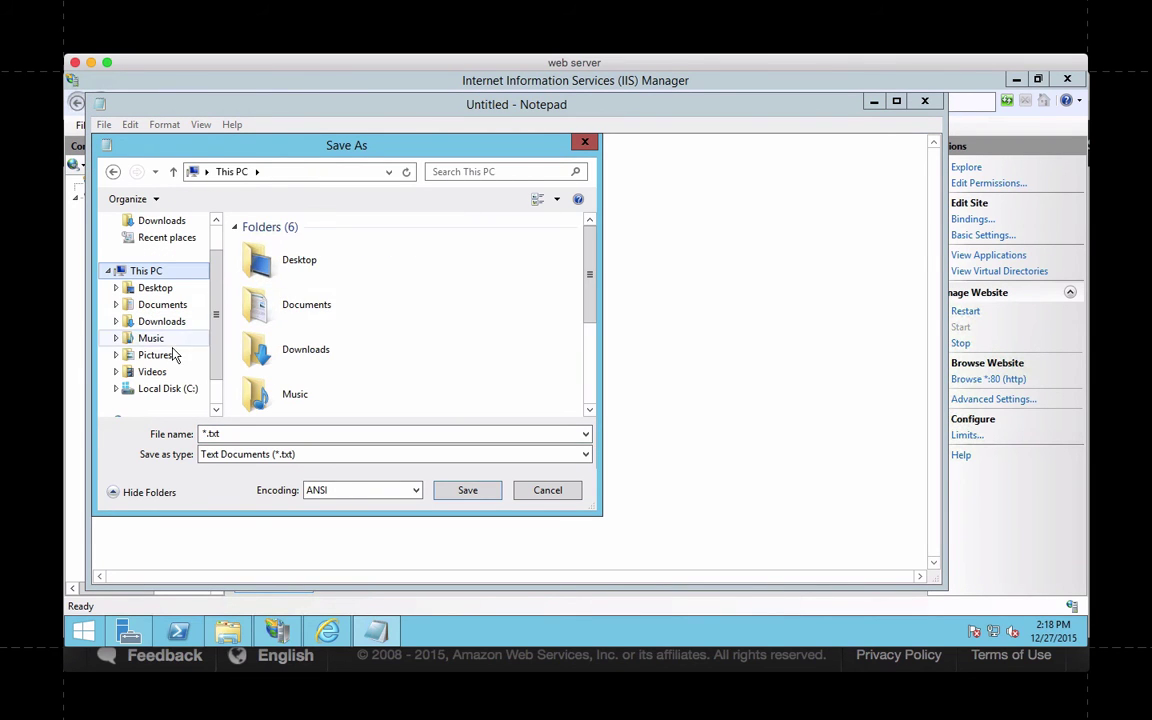
click(165, 388)
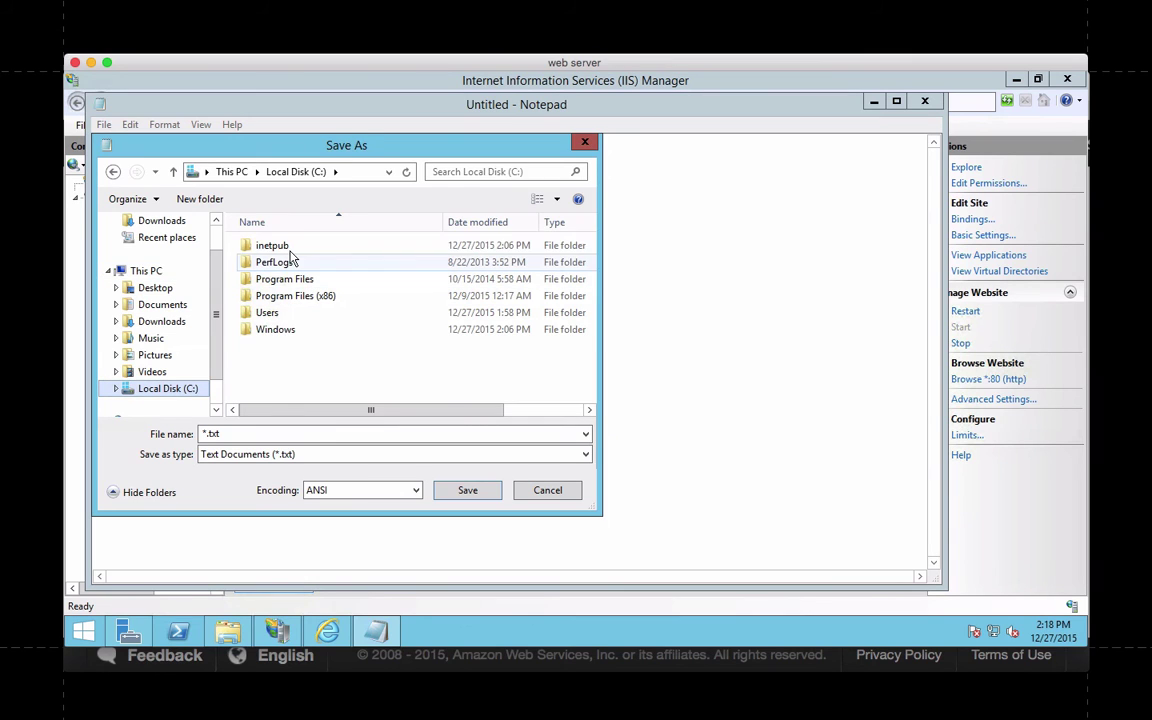
double_click(278, 246)
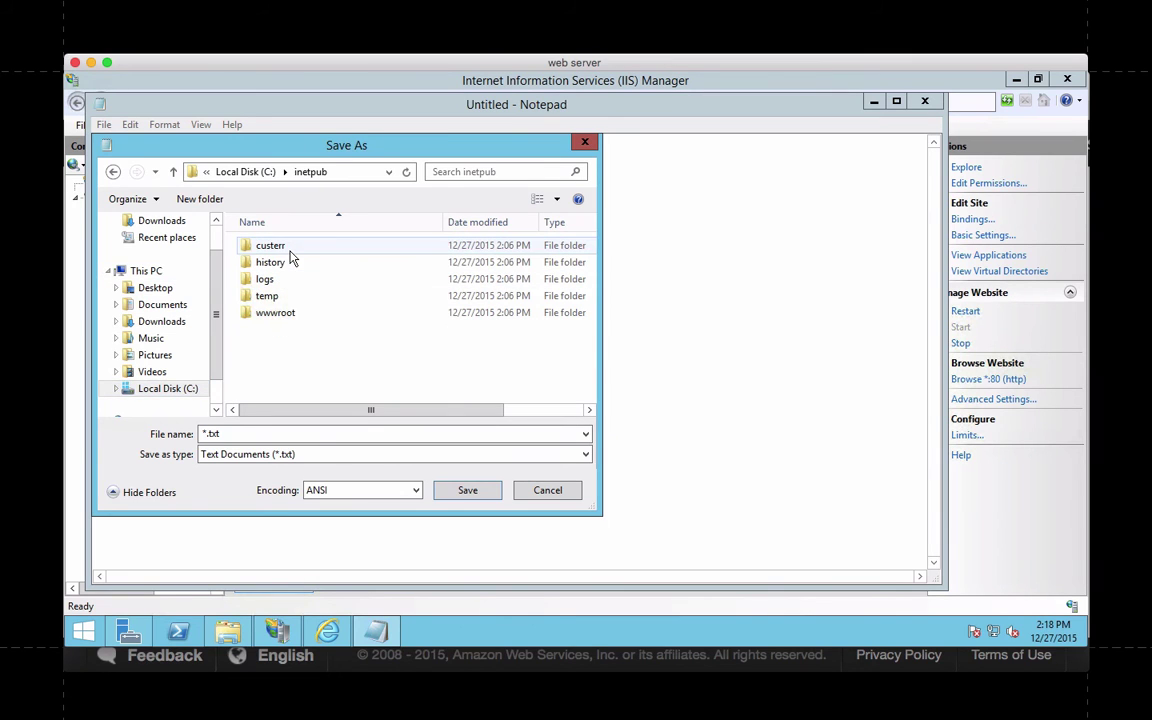
double_click(285, 313)
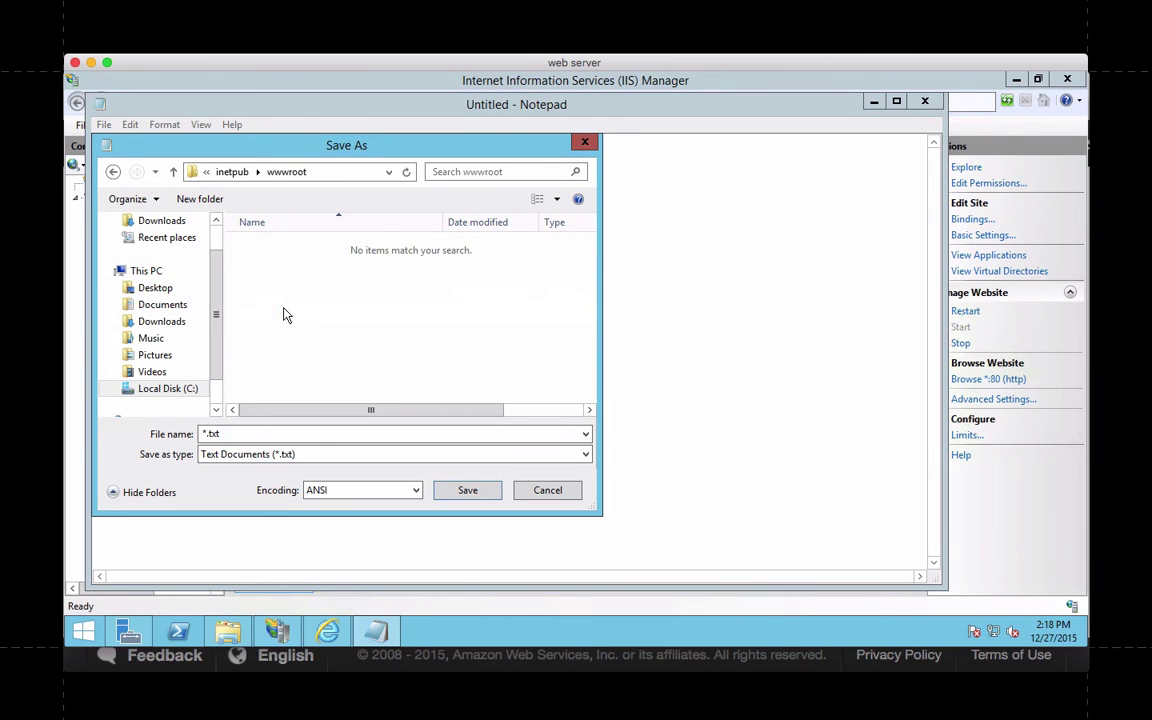
Save the document as index.html with type All Files and UTF-8 encoding, and select it in the wwwroot folder window
click(351, 433)
text(index.html)
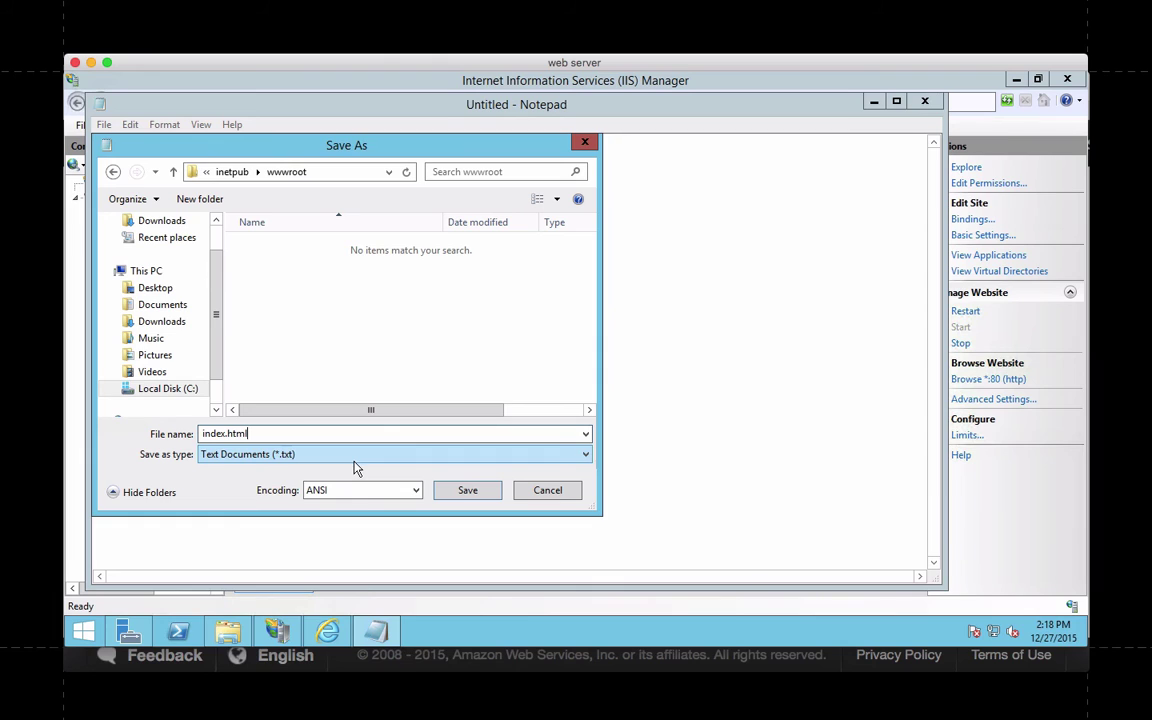
click(364, 456)
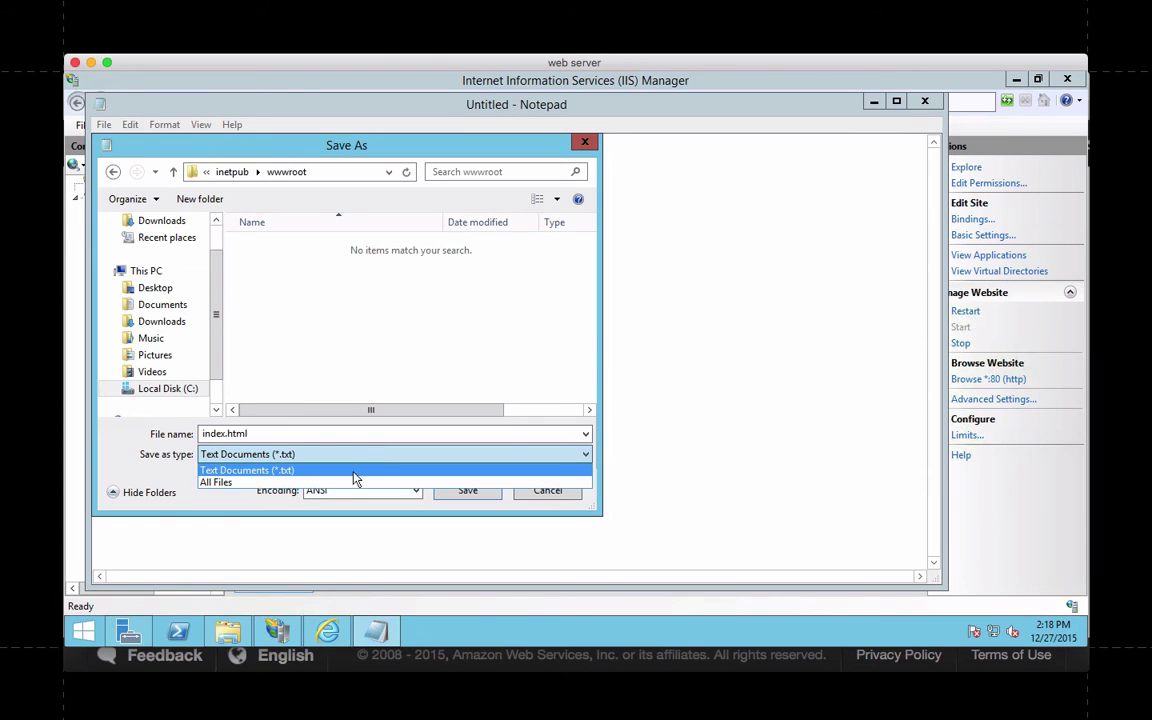
click(350, 483)
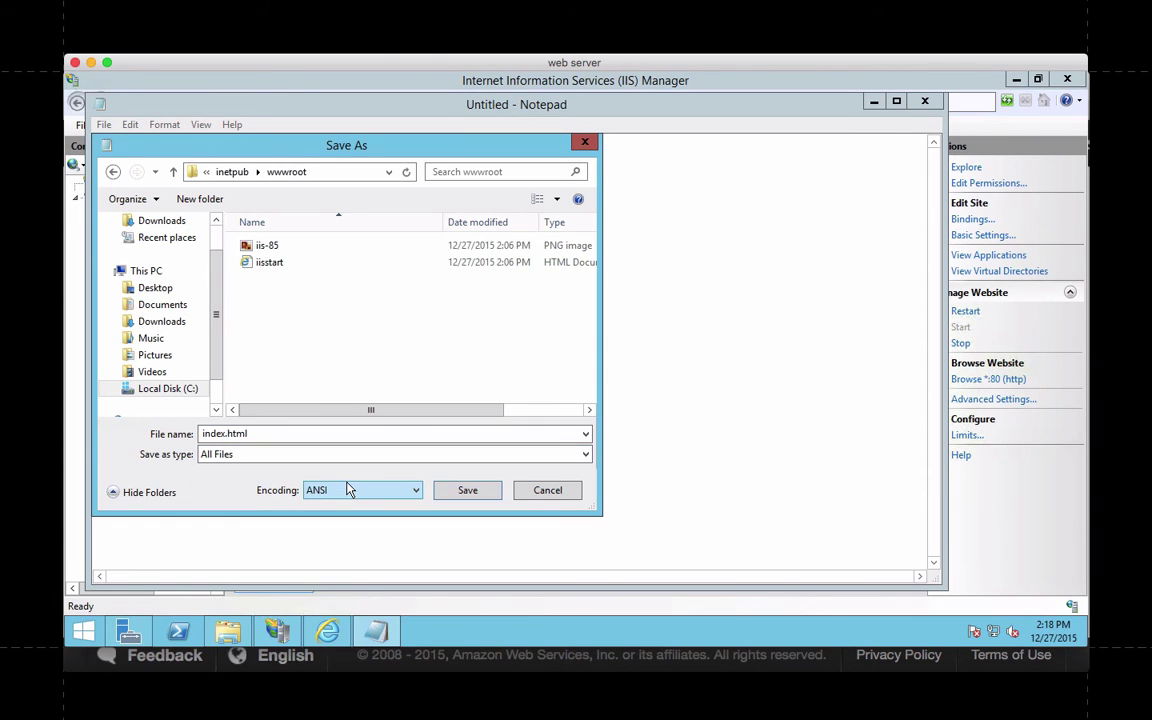
click(352, 494)
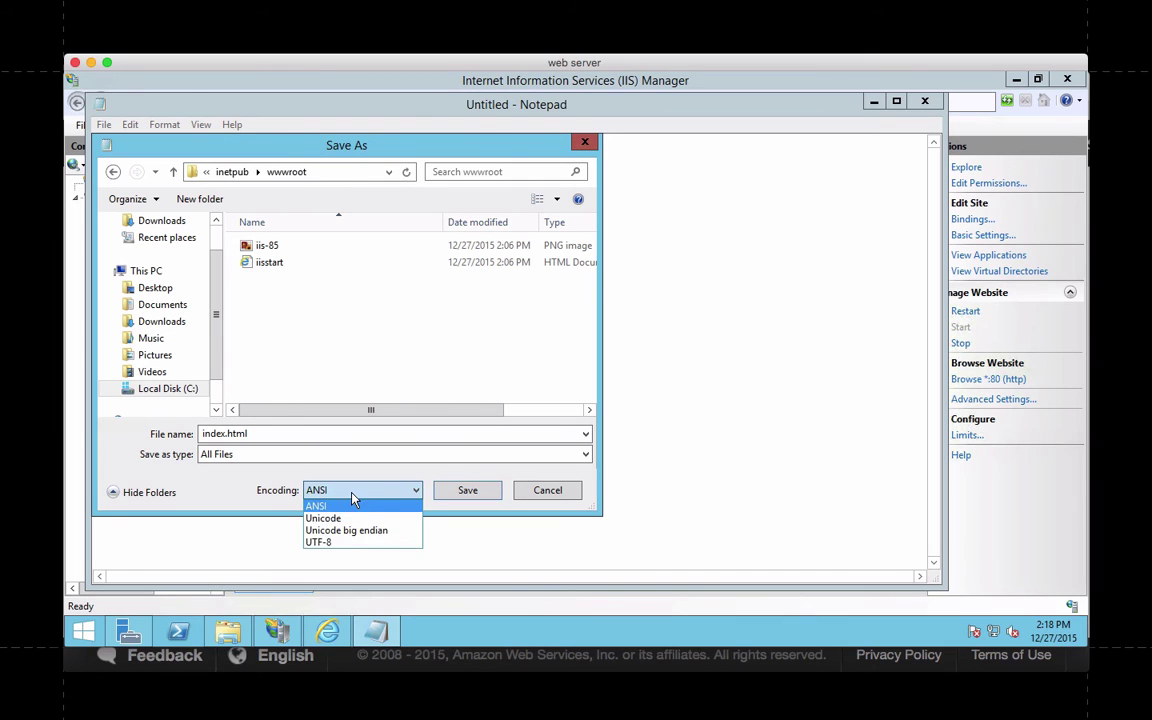
click(338, 543)
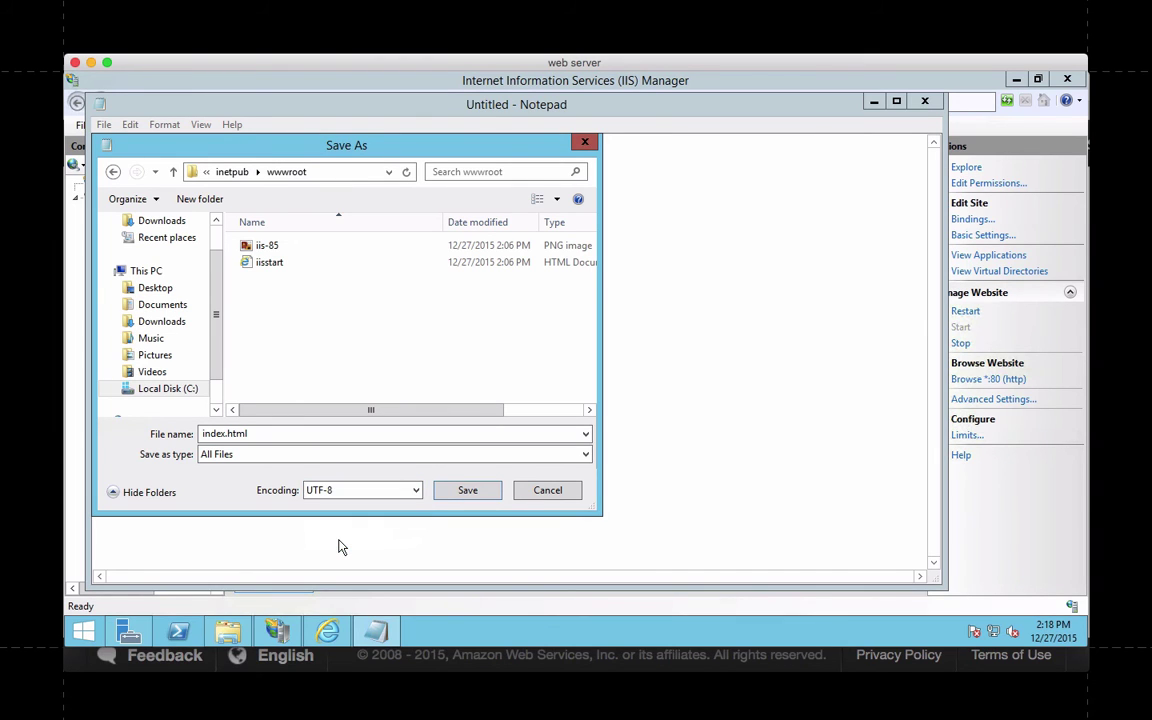
click(468, 491)
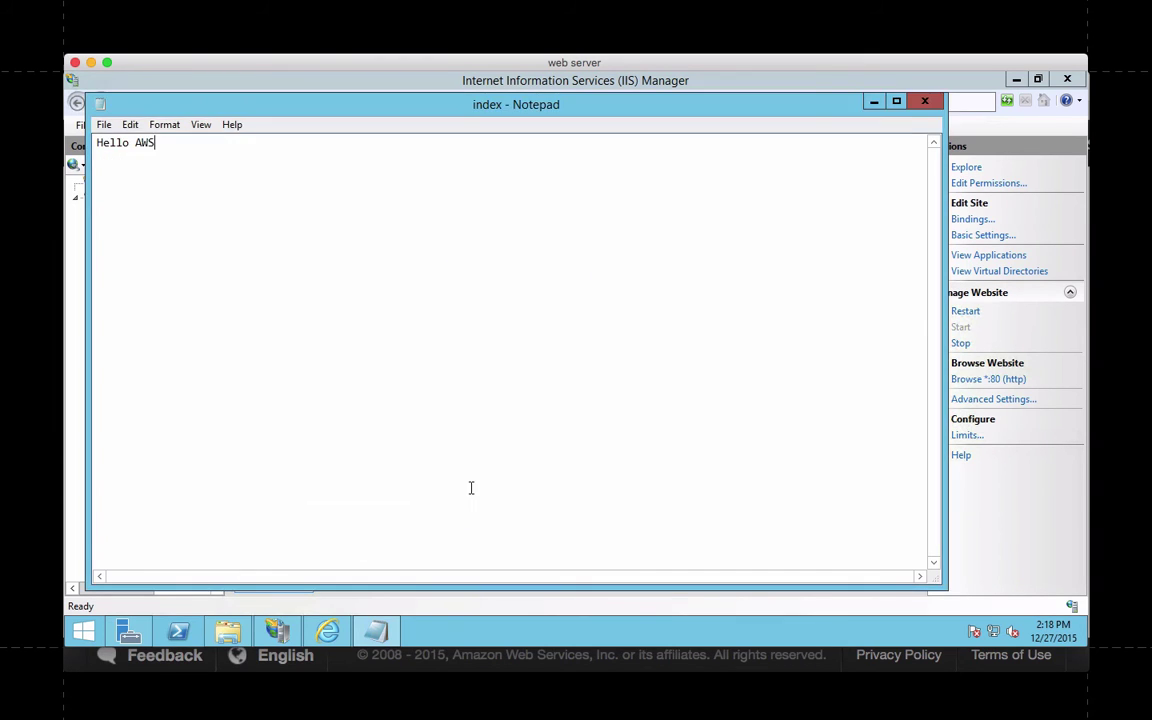
click(230, 632)
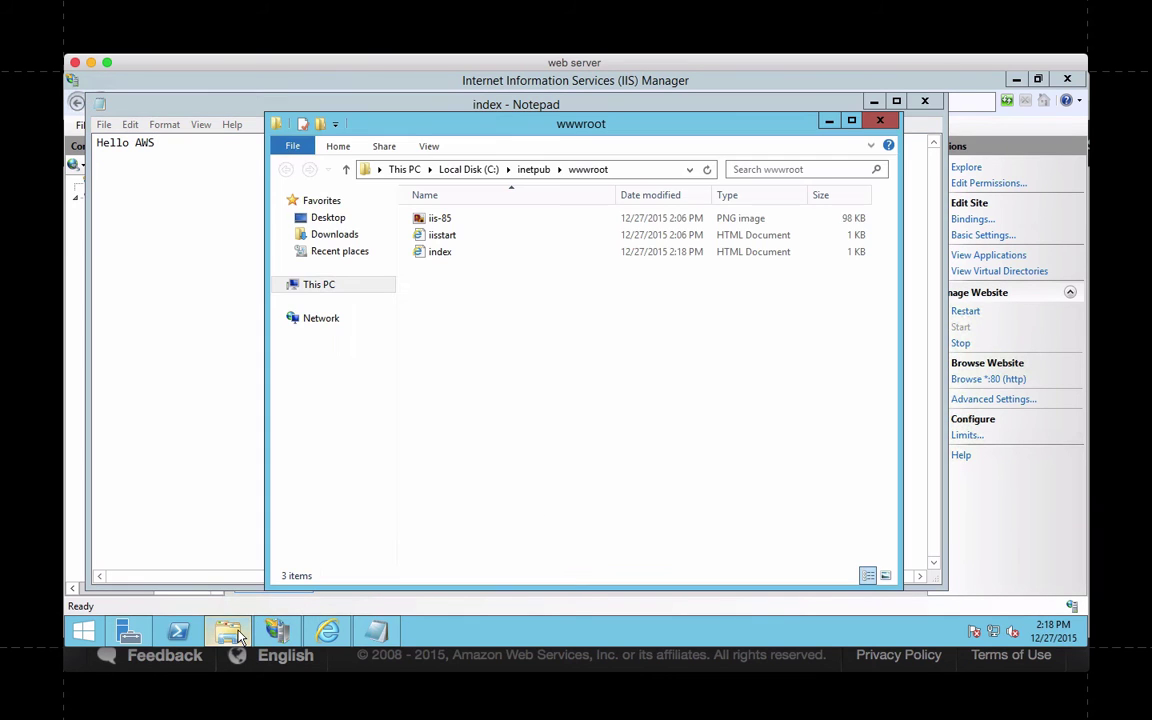
click(457, 259)
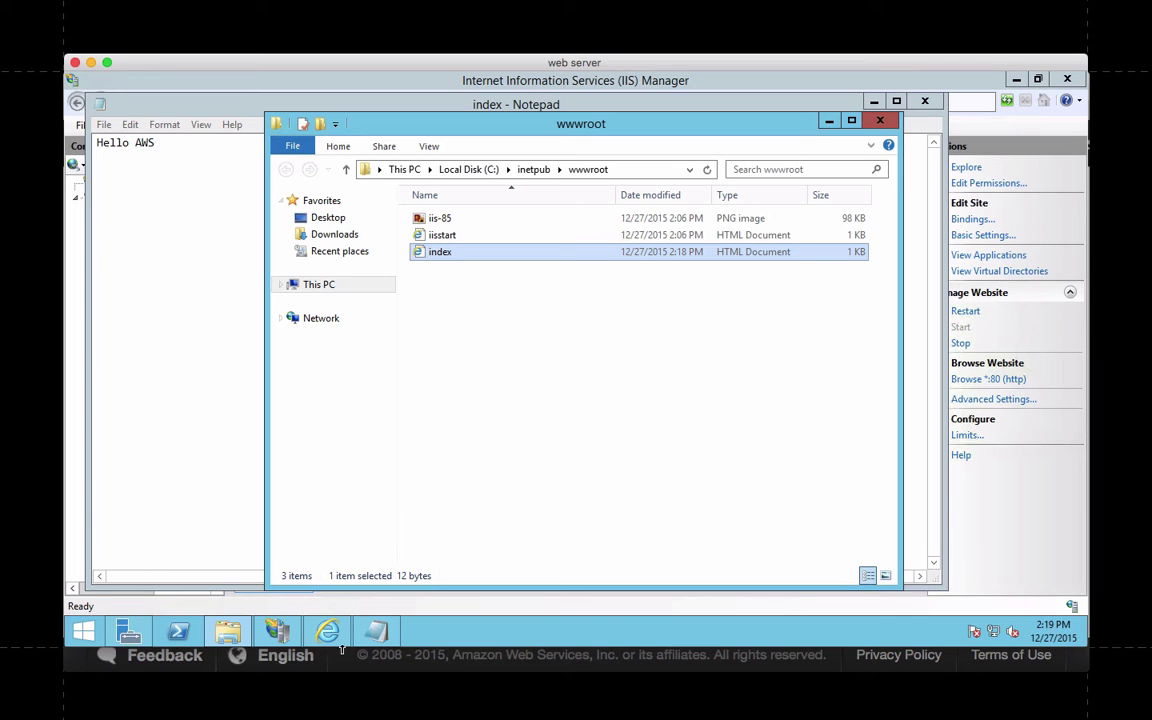
mouse_move(341, 638)
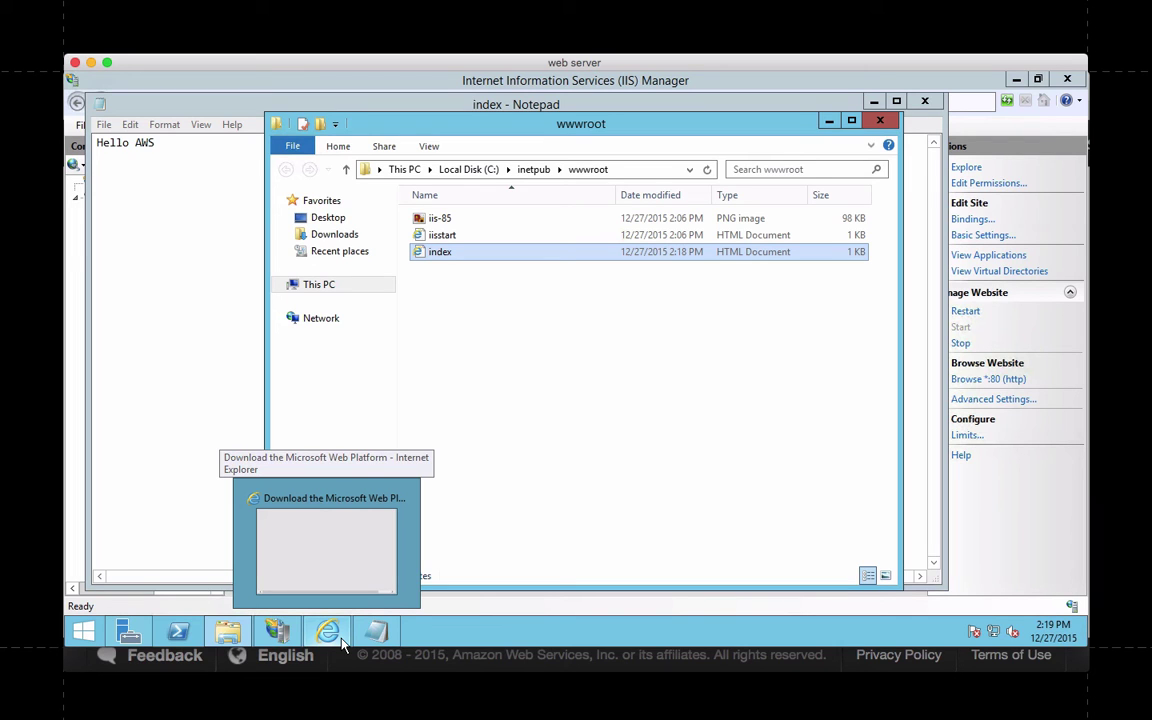
click(341, 638)
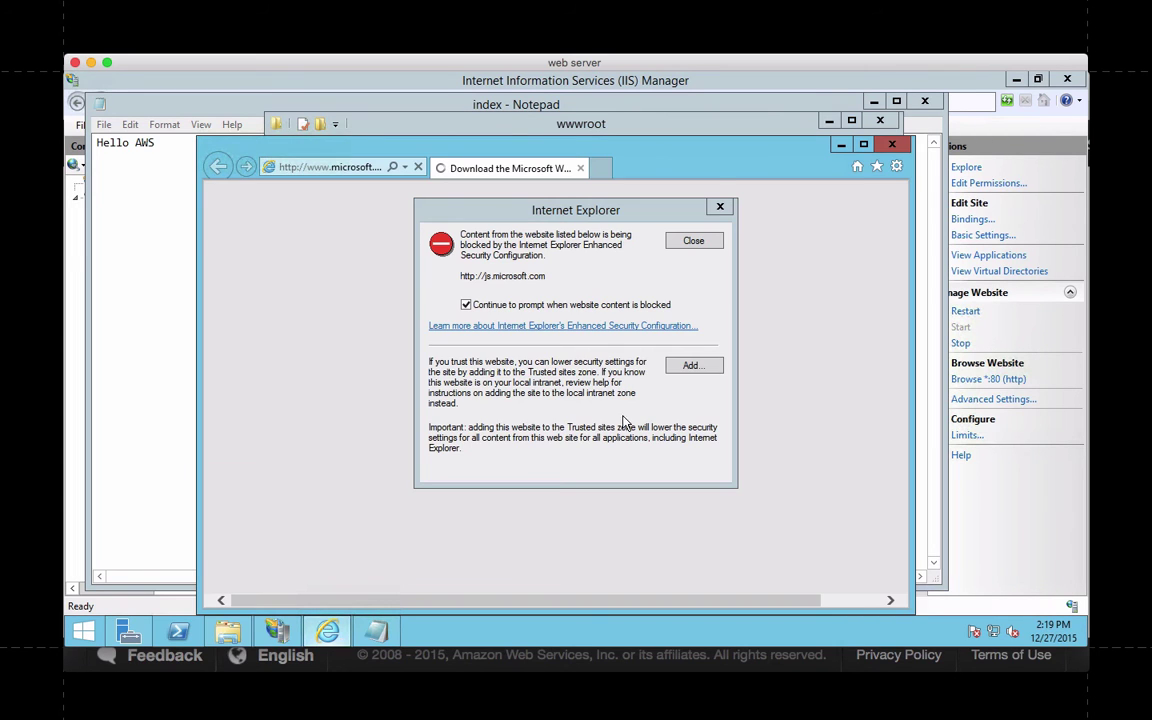
click(694, 245)
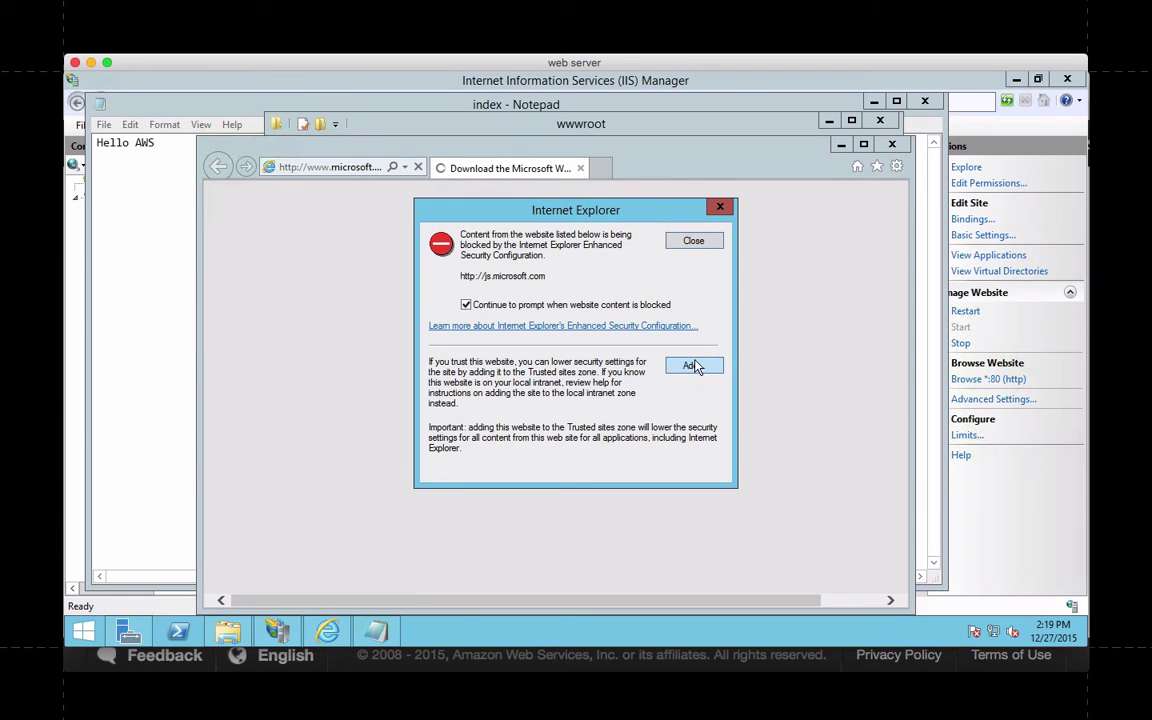
click(694, 366)
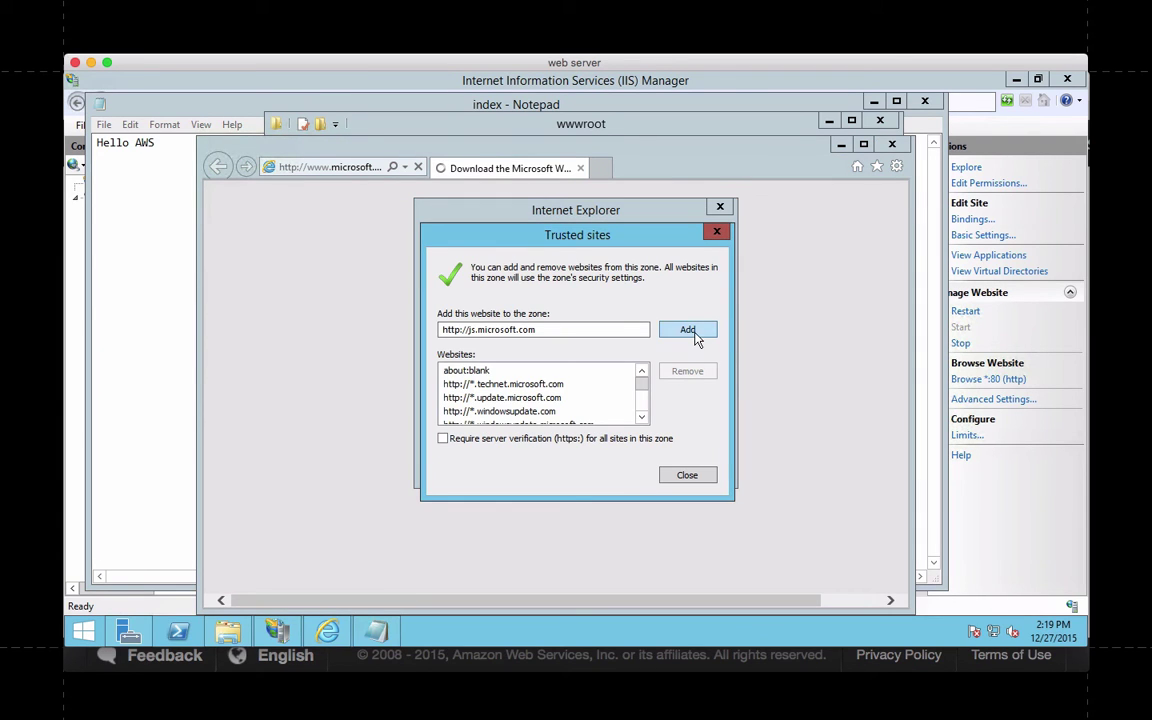
click(696, 338)
click(690, 477)
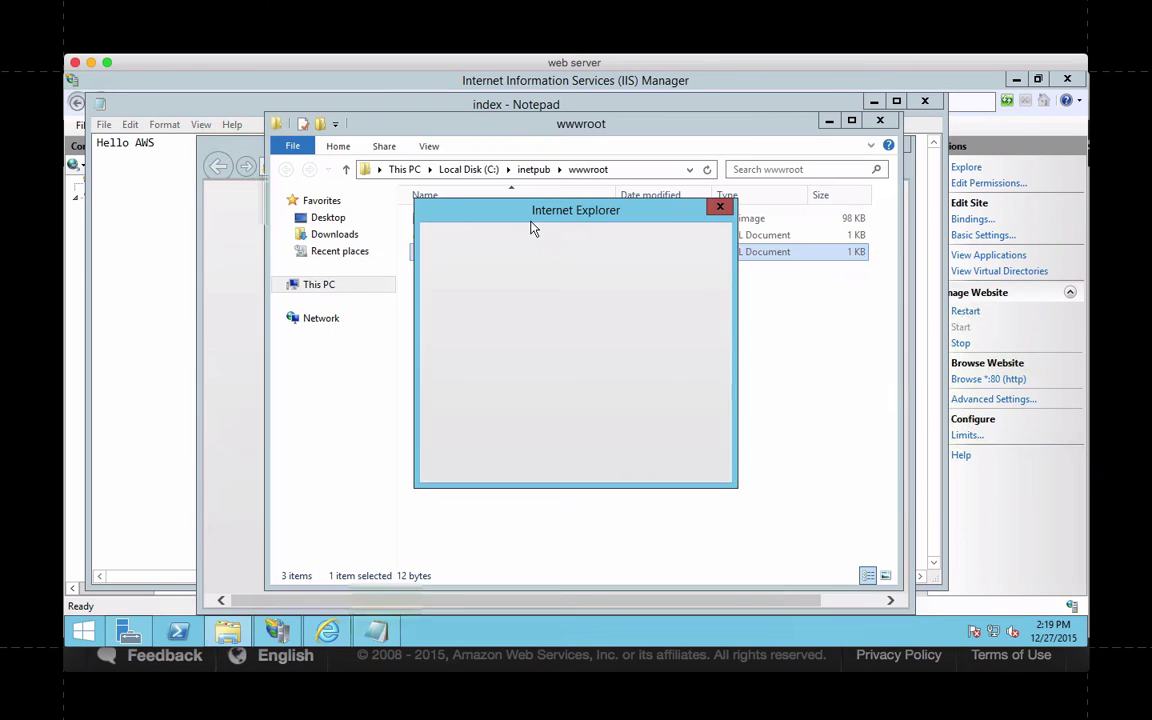
click(700, 246)
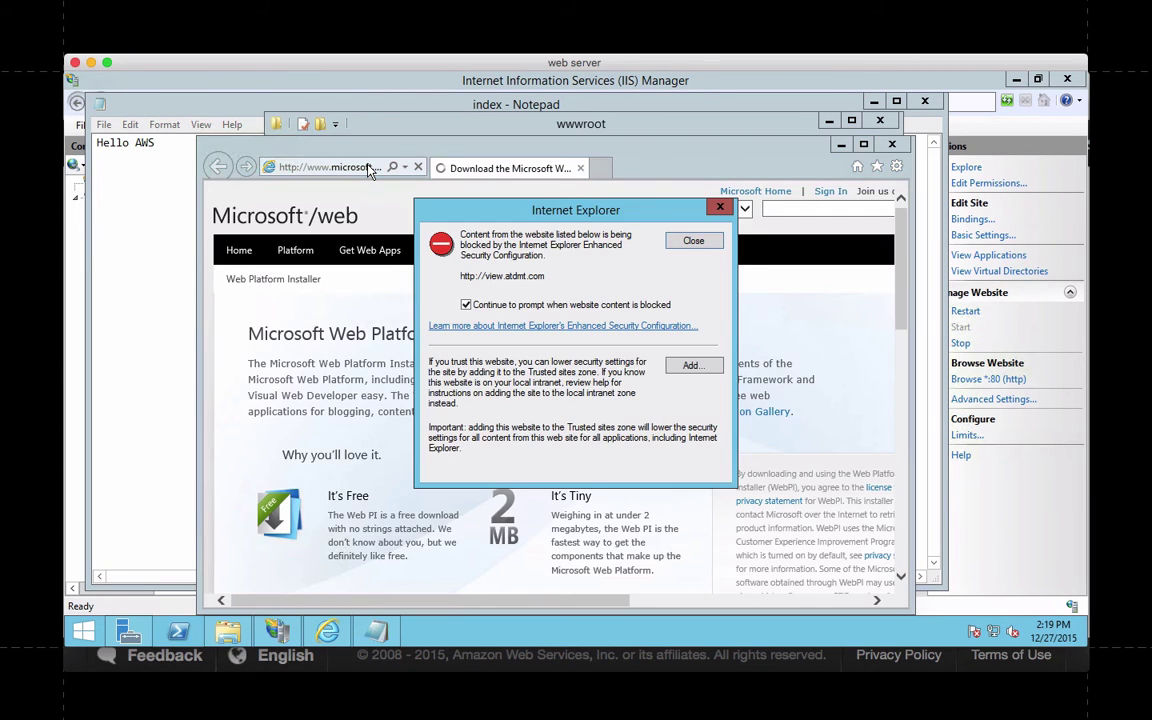
key(Escape)
Load localhost/index.html in the server's browser, move the browser window aside and select the page address
click(370, 168)
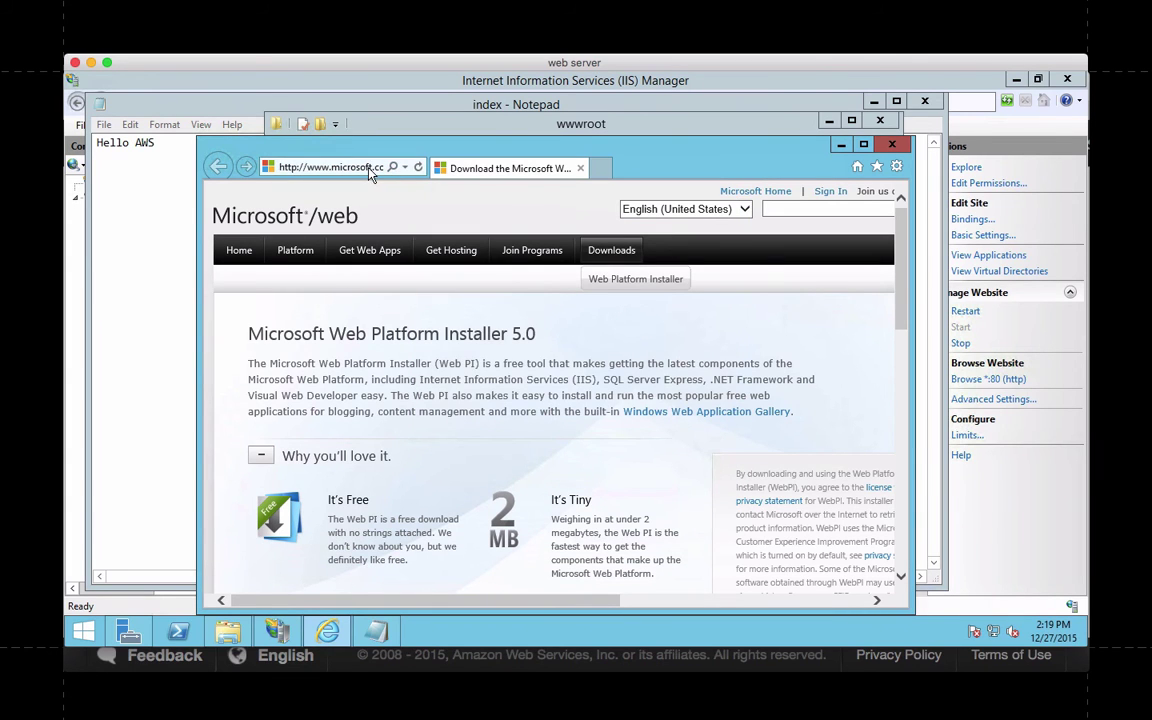
text(lo)
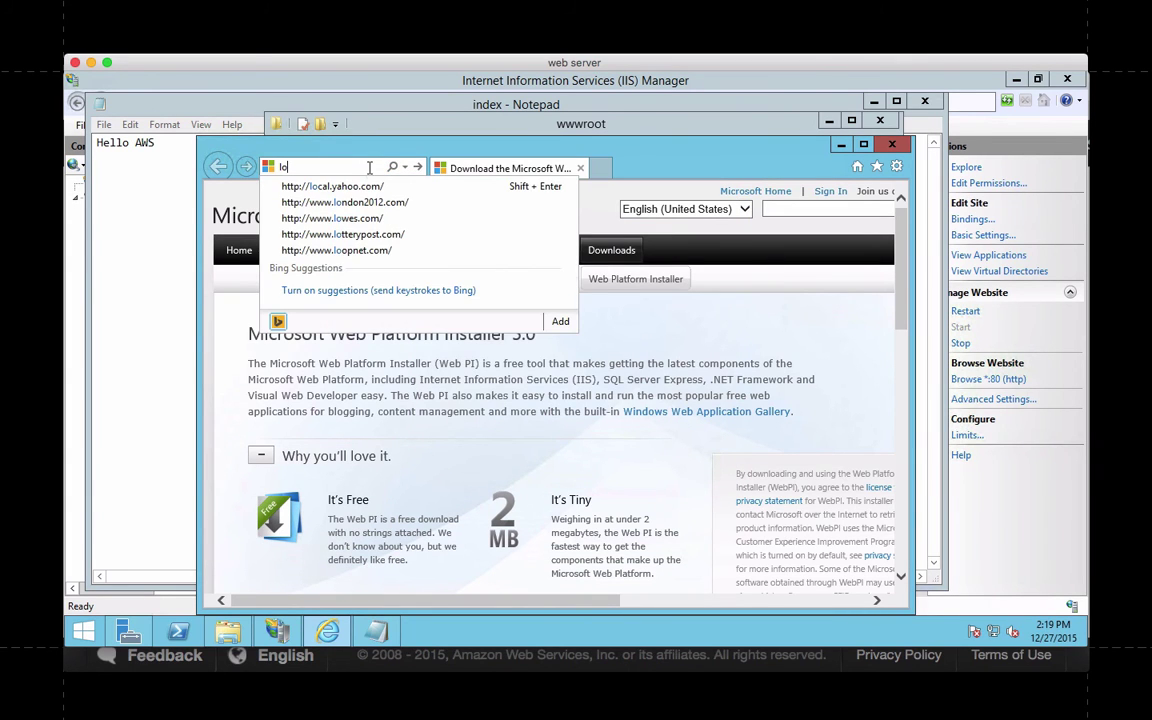
text(calhos)
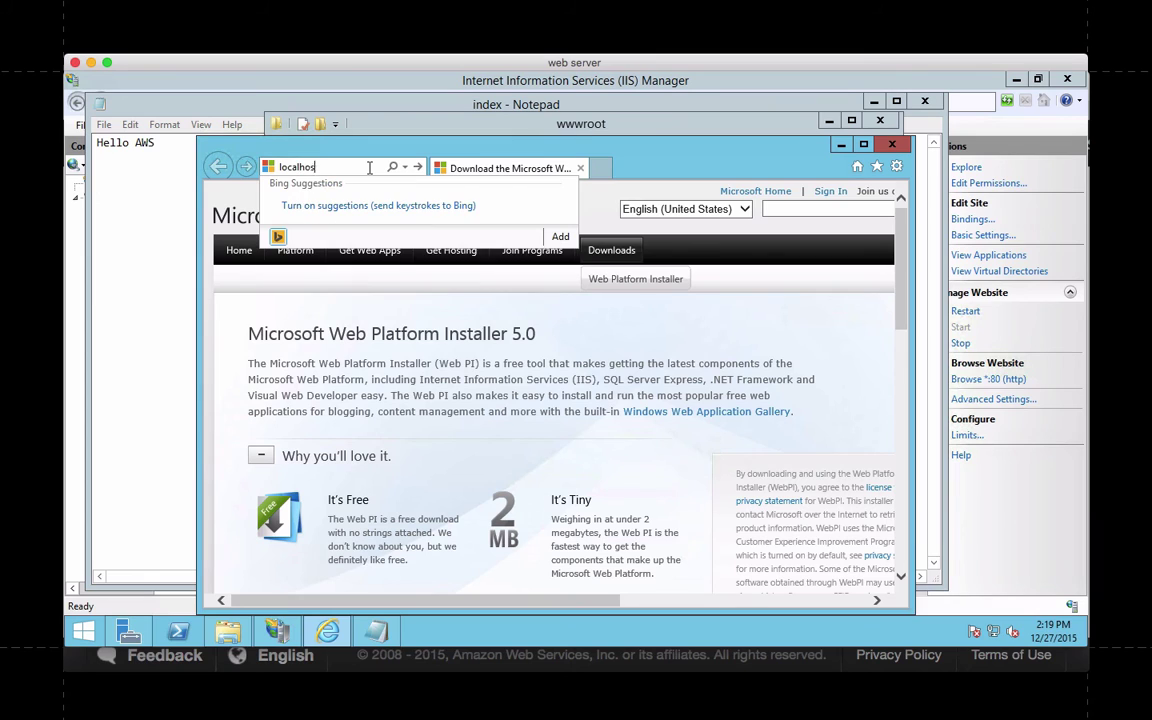
text(t/index.ht)
key(Return)
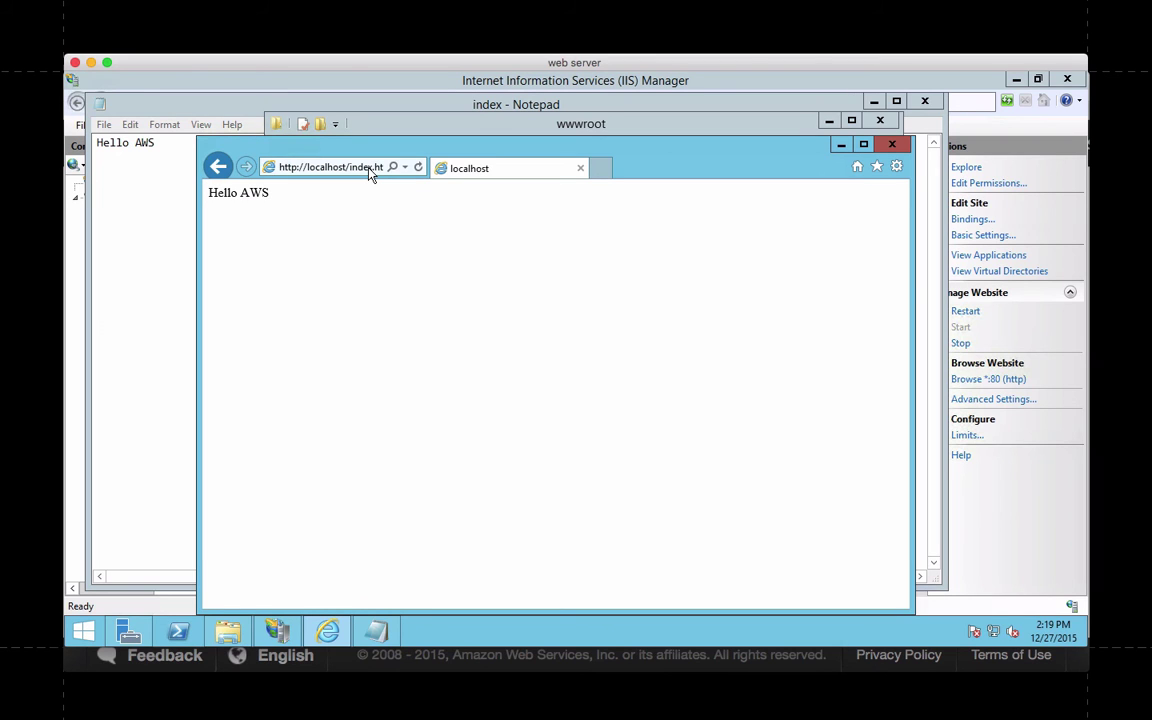
drag(470, 154, 658, 217)
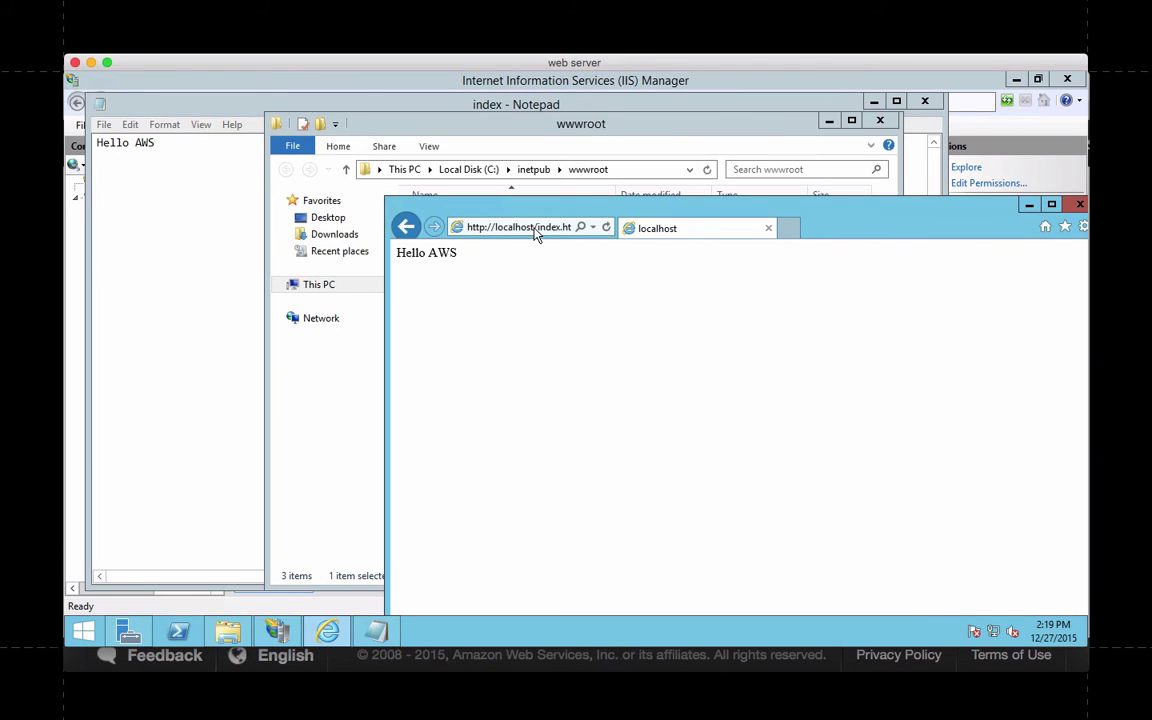
click(535, 228)
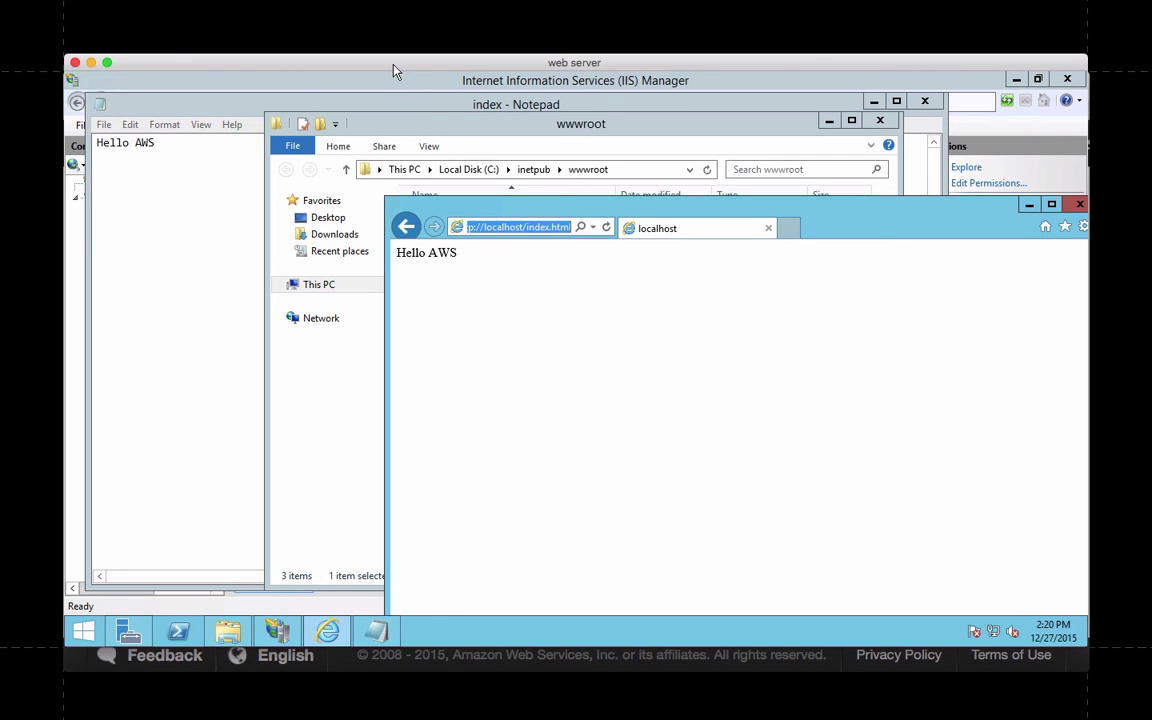
Move the remote desktop window aside, switch to the EC2 Management Console and copy the running instance's Public DNS address
drag(398, 72, 490, 230)
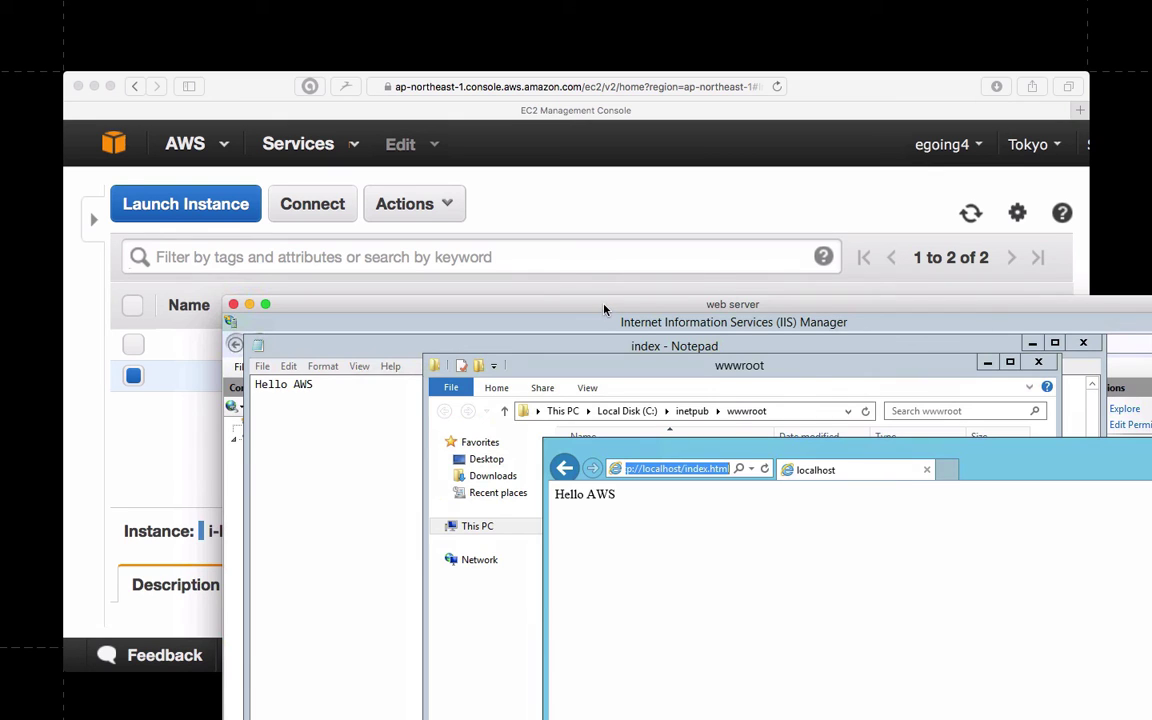
click(668, 206)
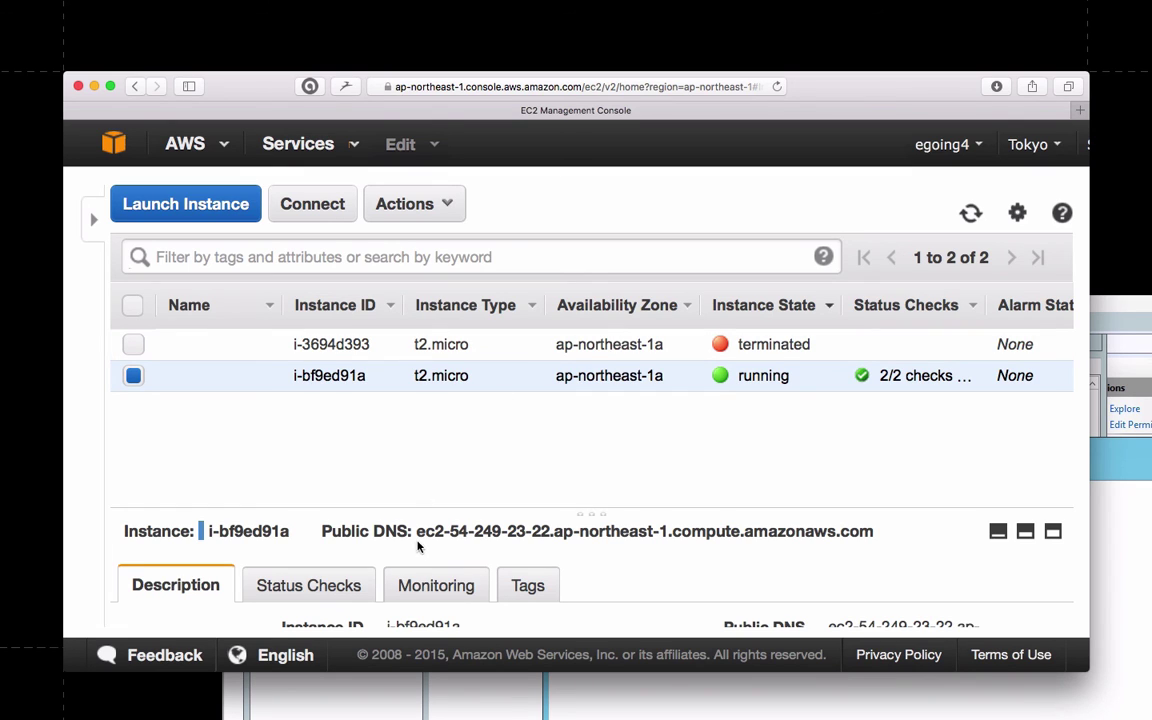
drag(418, 545, 855, 545)
key(super+c)
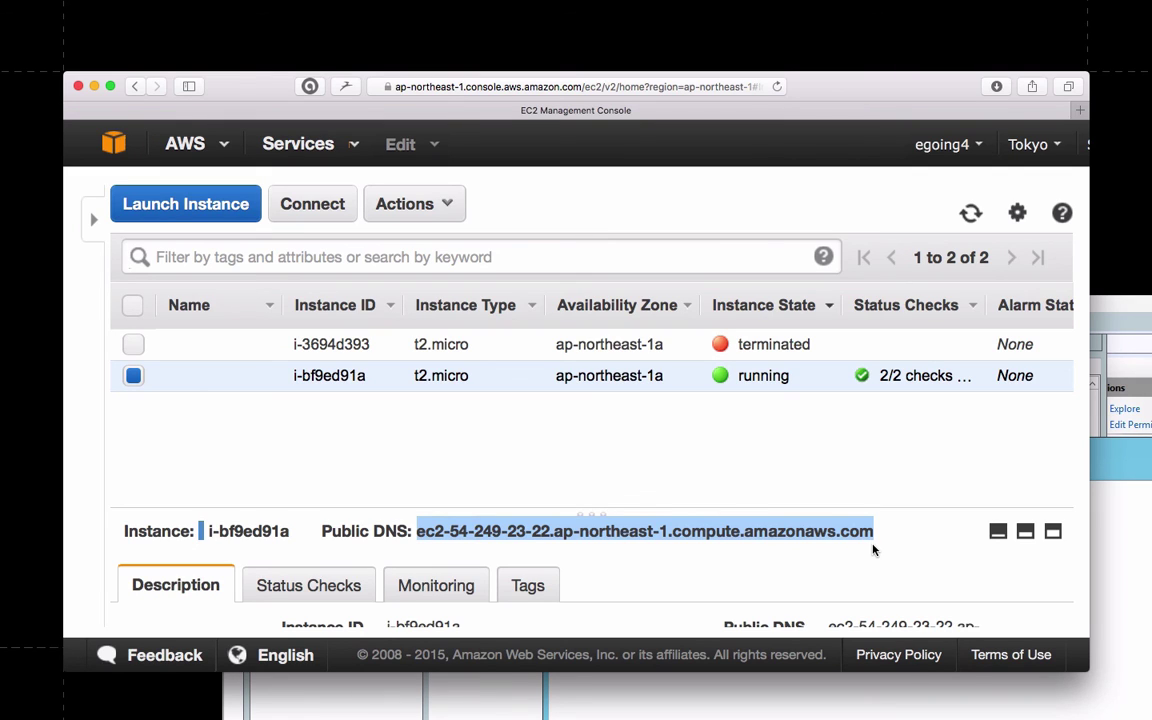
click(743, 462)
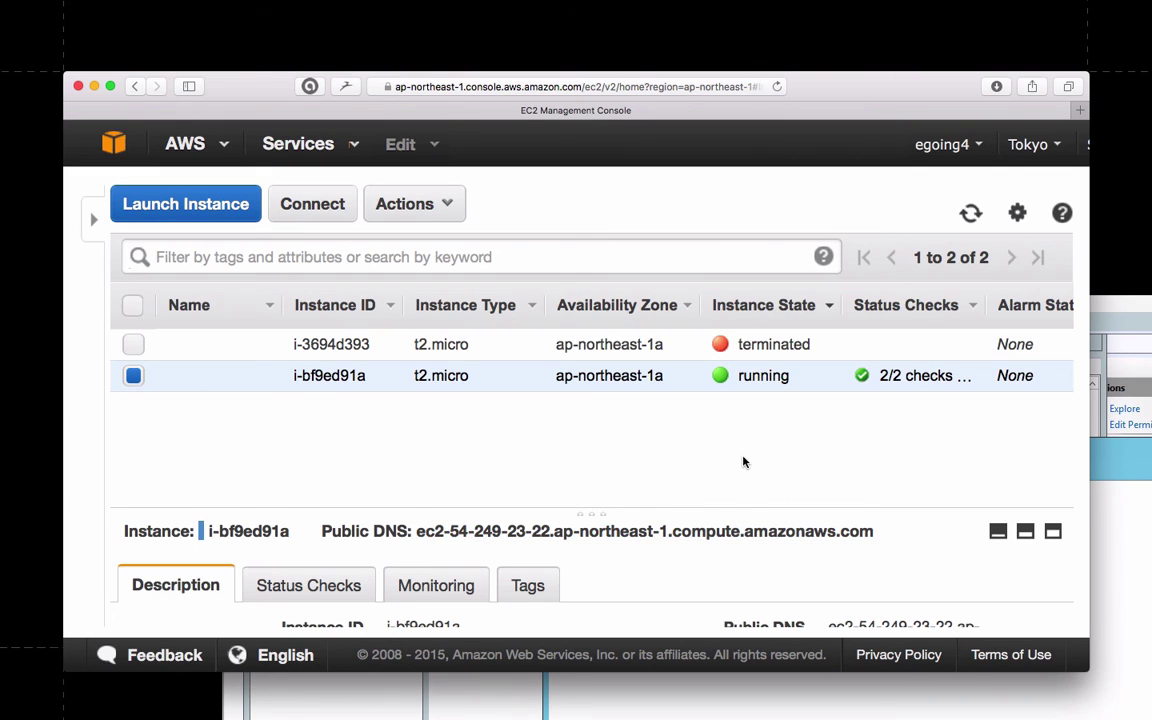
Load the copied Public DNS address followed by /index.html in a new browser tab
key(super+t)
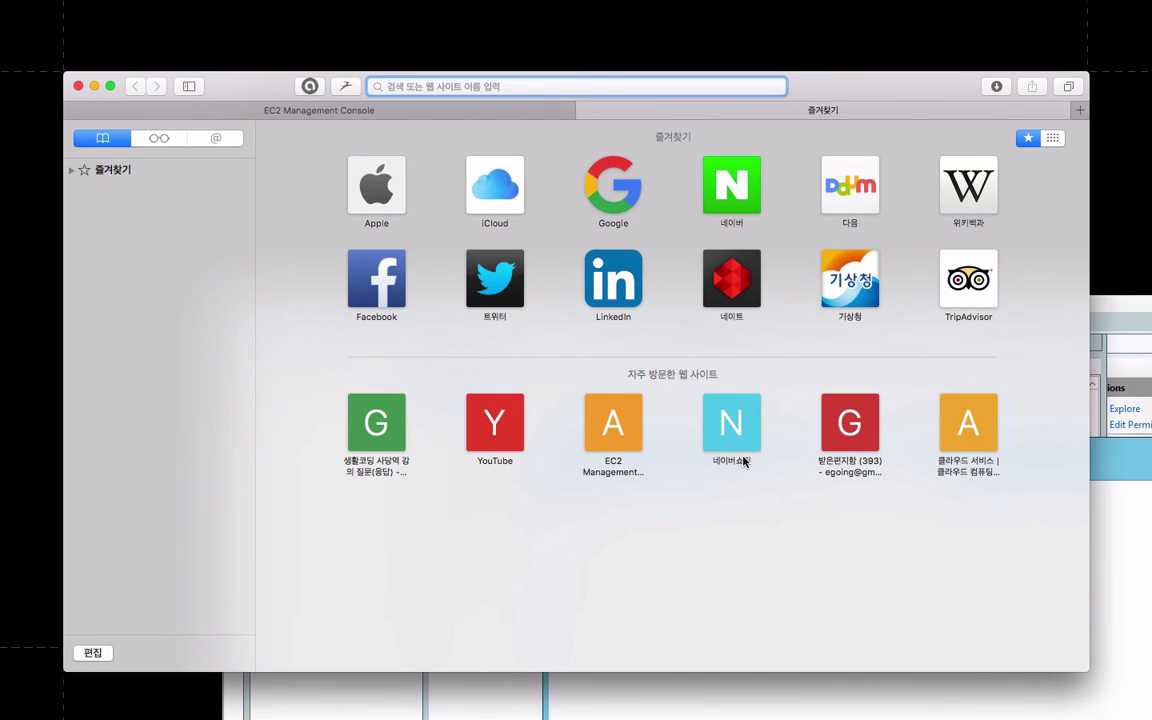
key(super+v)
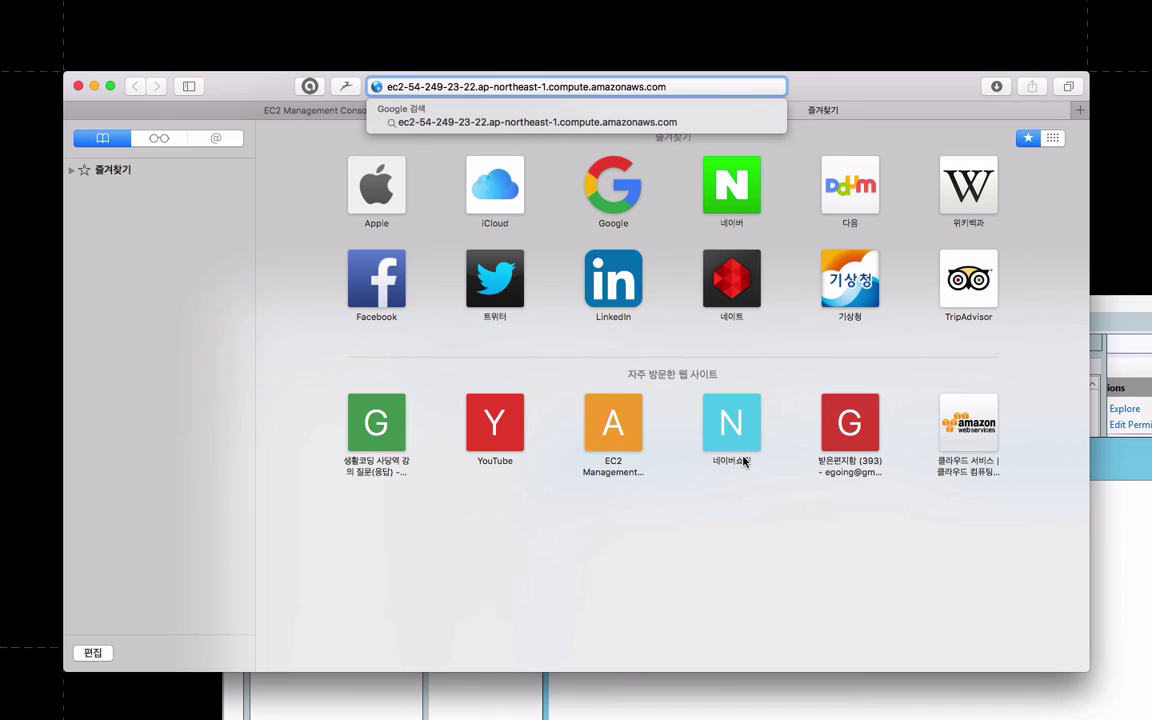
text(/index)
key(BackSpace)
key(BackSpace)
key(BackSpace)
text(dex.html)
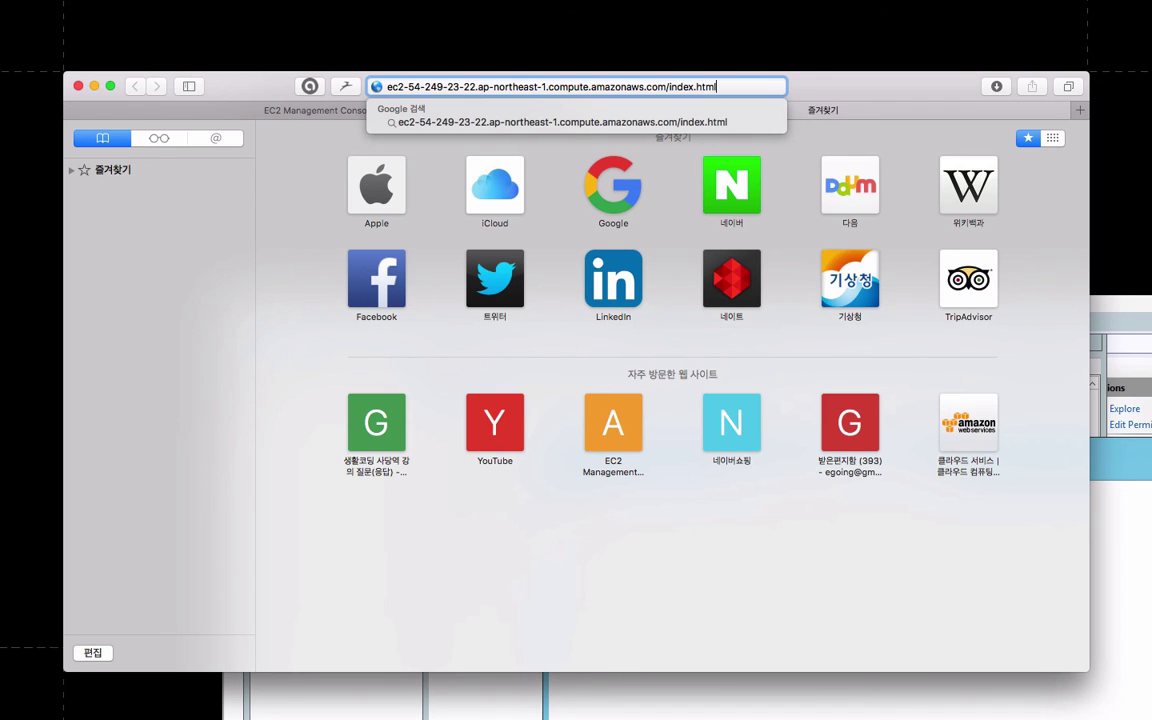
key(Return)
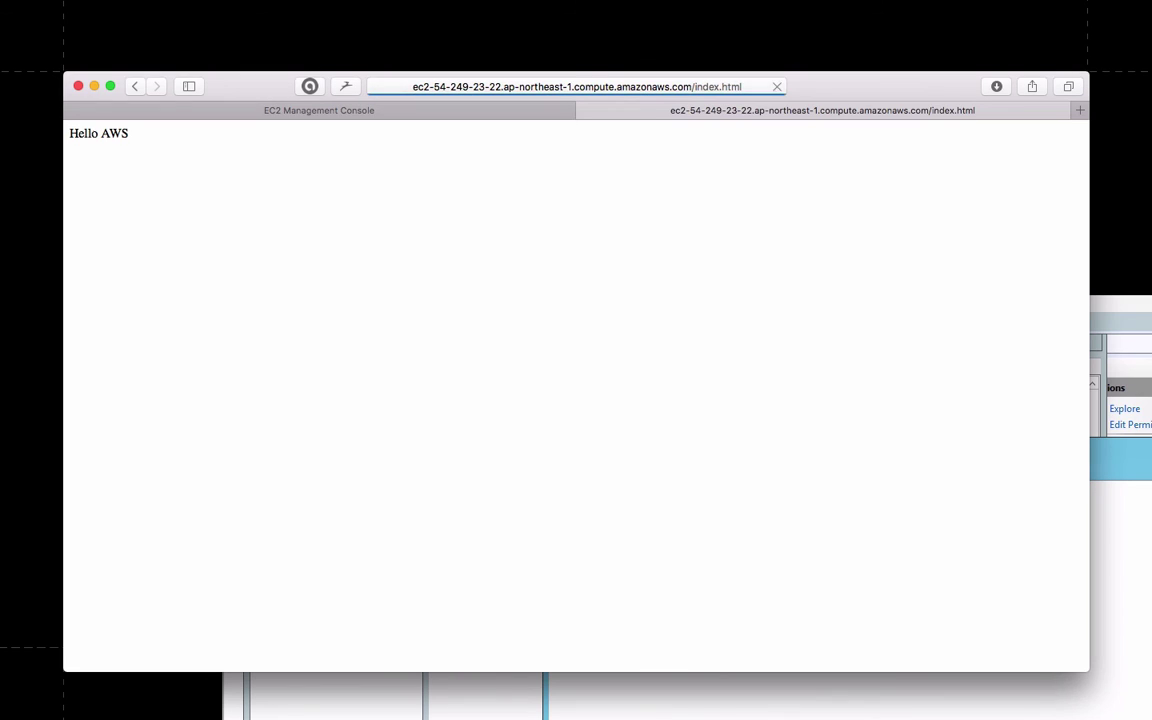
Magnify the Hello AWS page loaded from the public address
key(super+equal)
key(super+equal)
key(super+equal)
key(super+equal)
key(super+equal)
key(super+equal)
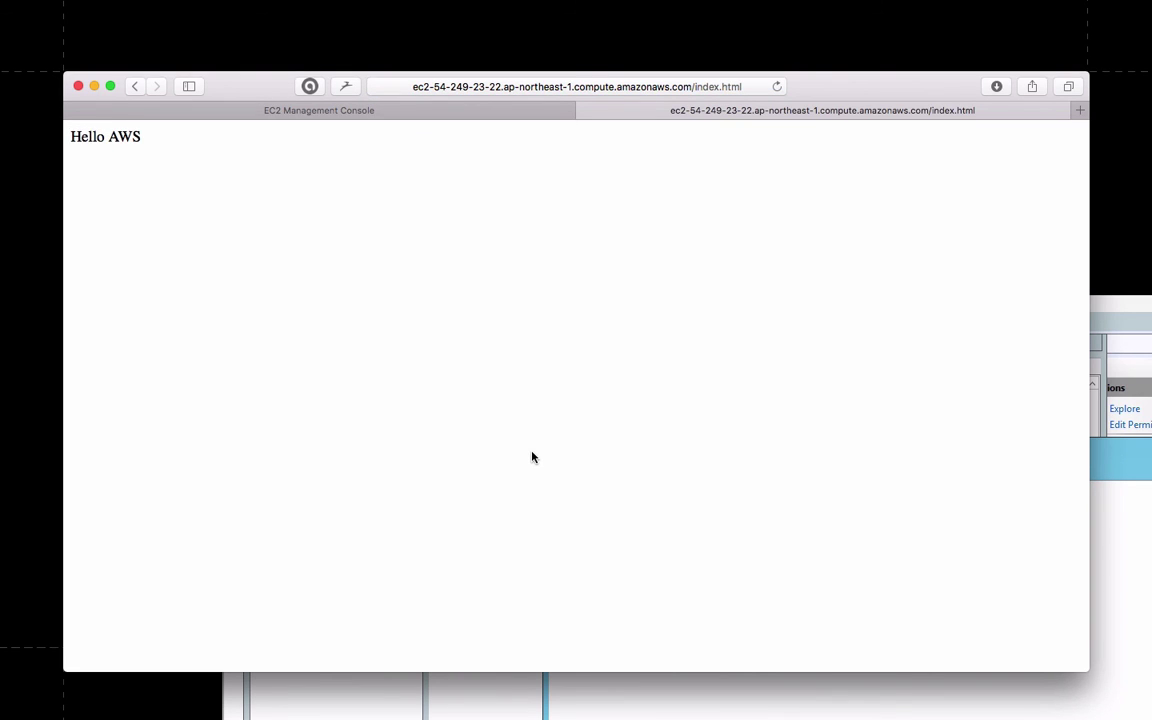